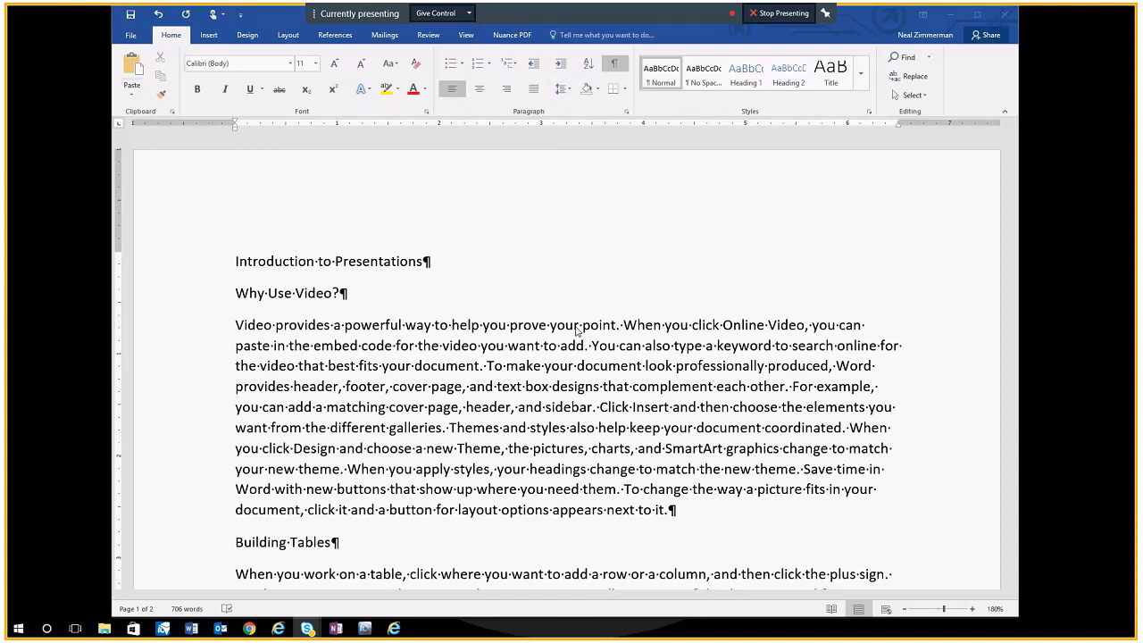
# - Make the word "Introduction" in the first line bold and italic, and enlarge it to 16 points
pyautogui.doubleClick(272, 261)
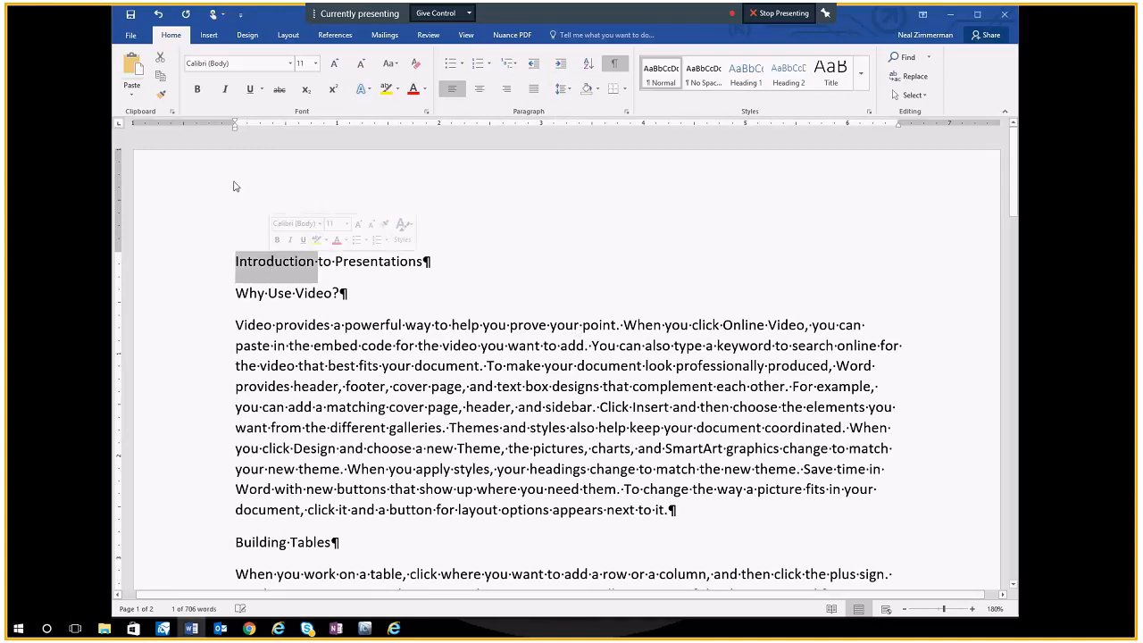
pyautogui.click(200, 91)
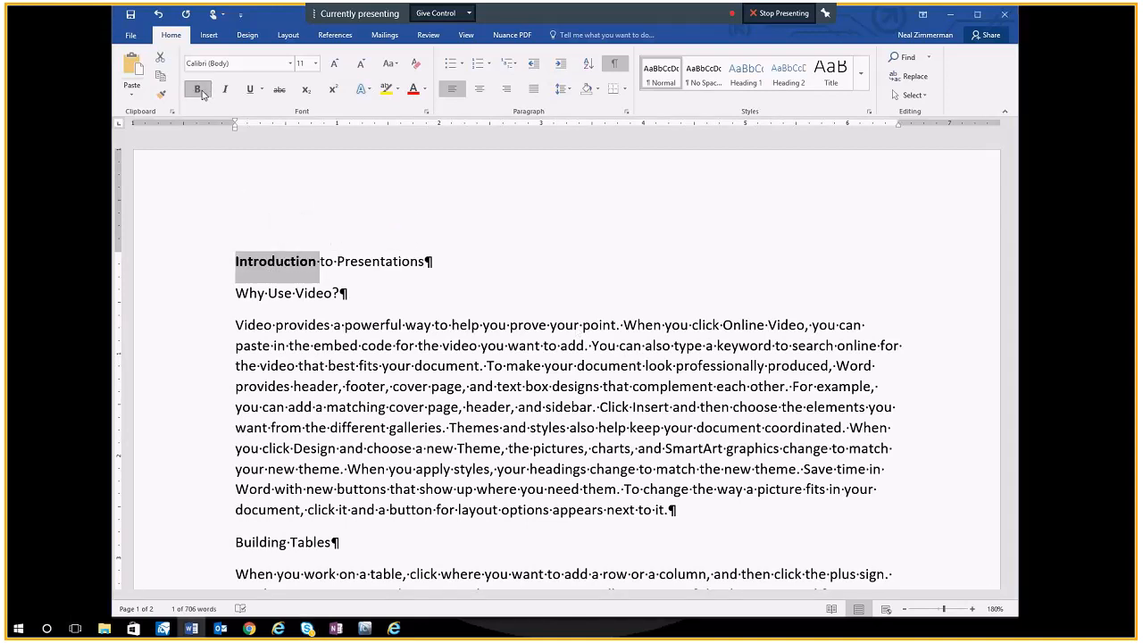
pyautogui.click(224, 90)
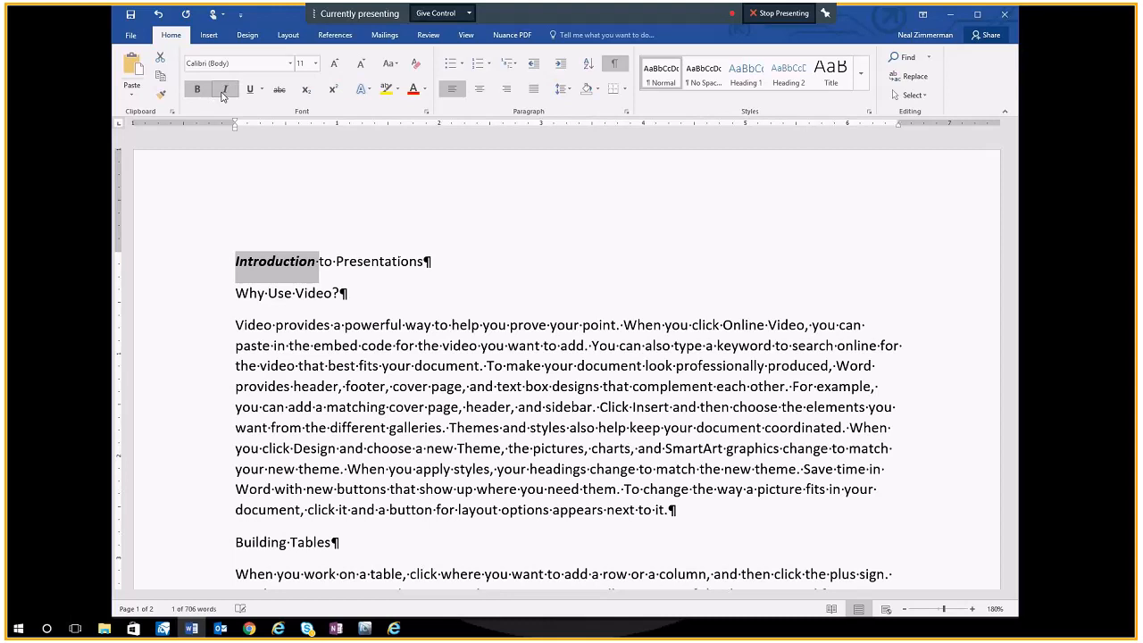
pyautogui.click(336, 65)
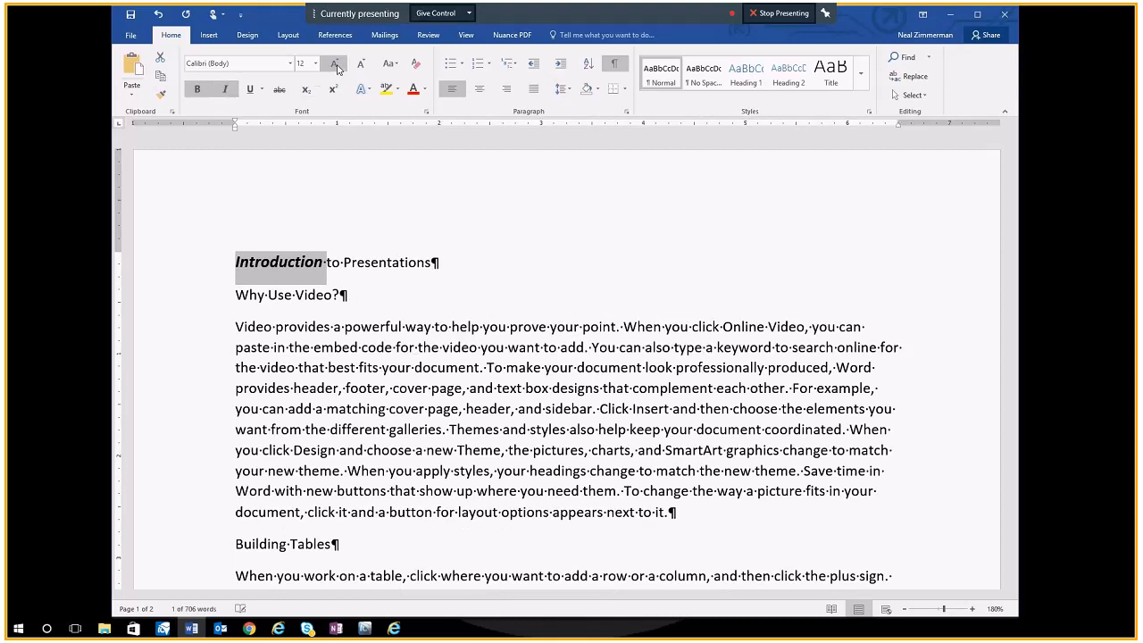
pyautogui.click(336, 65)
pyautogui.click(335, 65)
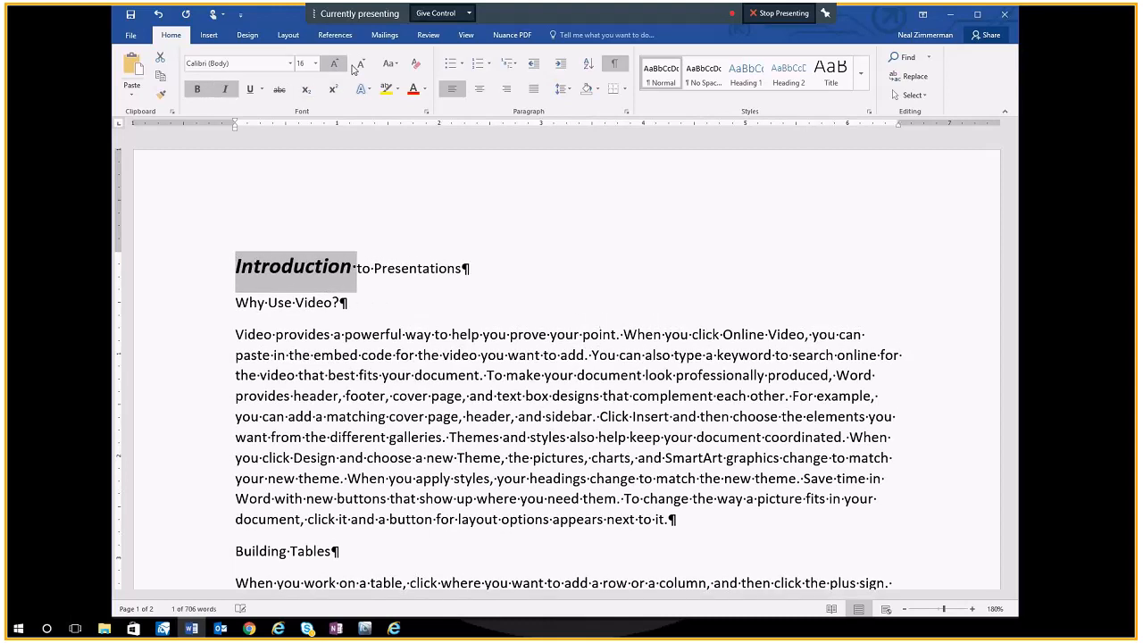
# - Shrink the word "Introduction" back to 11 points and remove its italic and bold formatting
pyautogui.click(358, 65)
pyautogui.click(358, 65)
pyautogui.click(357, 65)
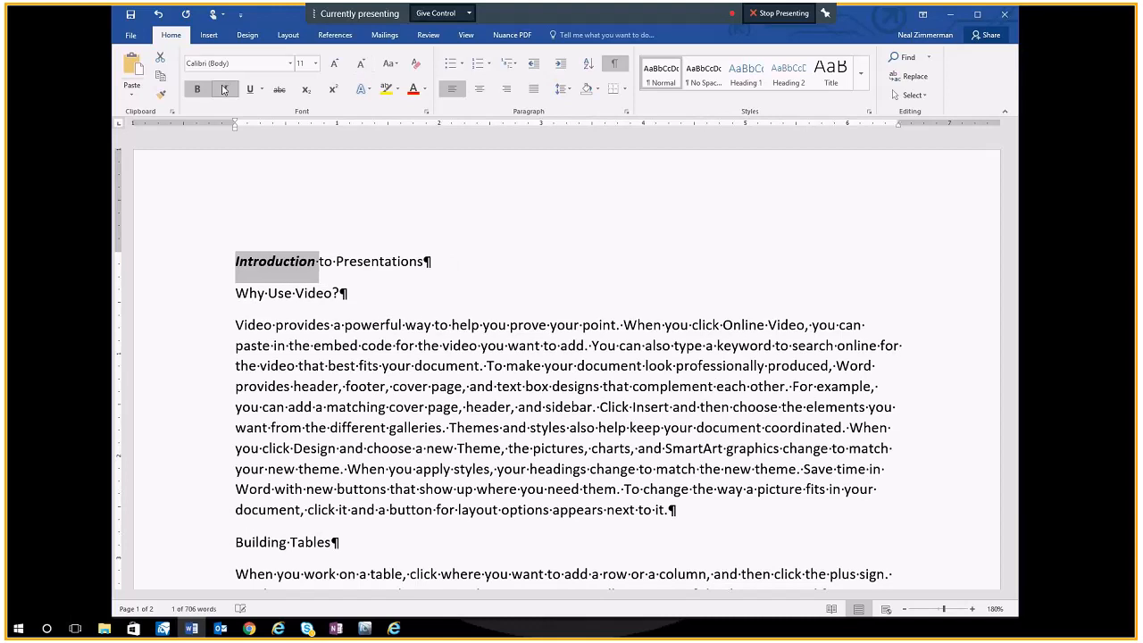
pyautogui.click(223, 89)
pyautogui.click(197, 90)
# - Color the word "Introduction" red and return its font color to Automatic
pyautogui.click(412, 89)
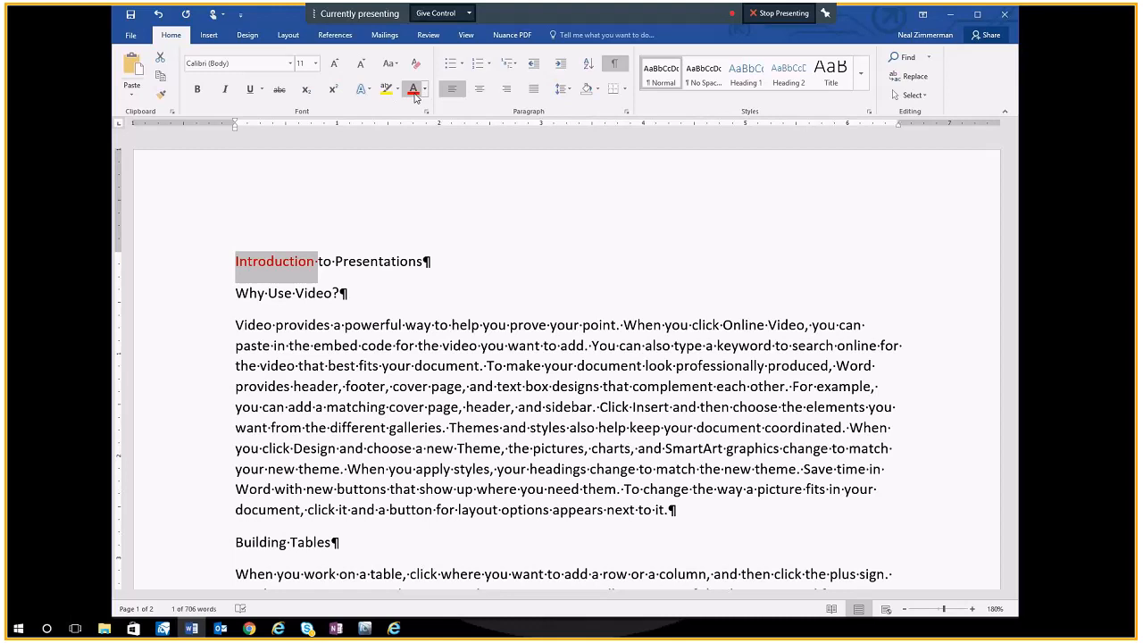
pyautogui.click(424, 89)
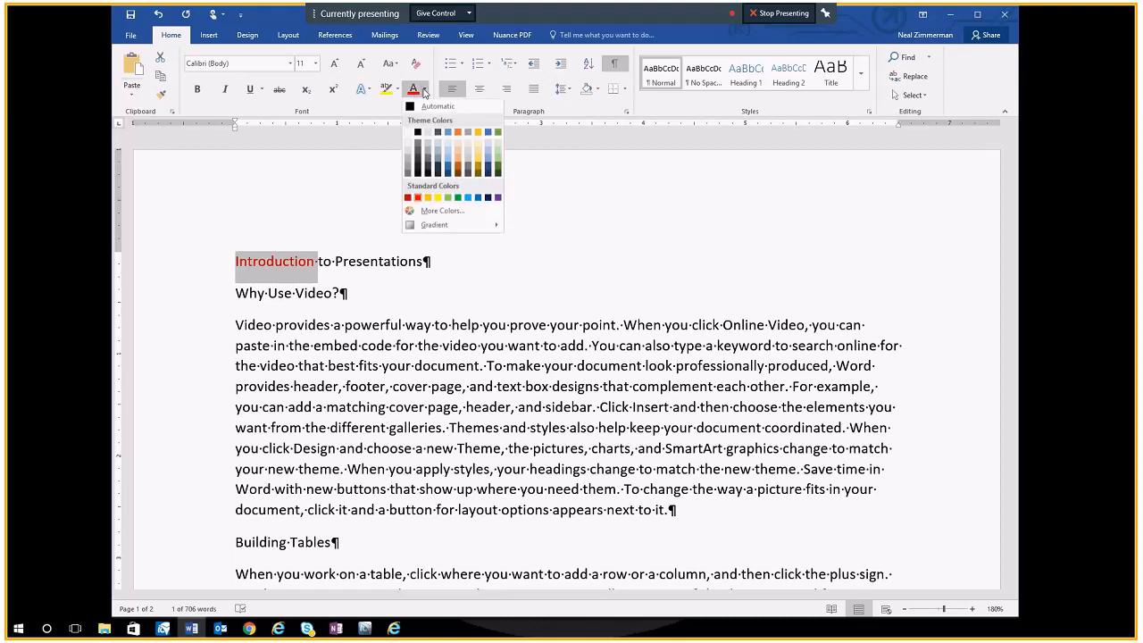
pyautogui.click(409, 108)
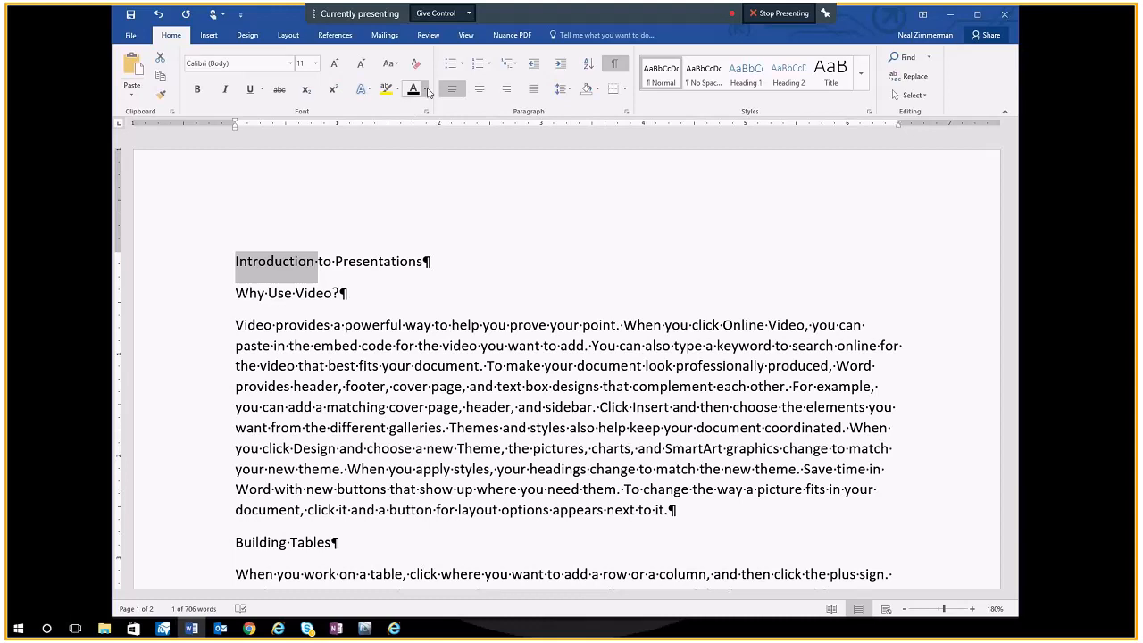
# - Format the word "Introduction" in red, bold and italic at 16 points
pyautogui.click(424, 89)
pyautogui.click(422, 184)
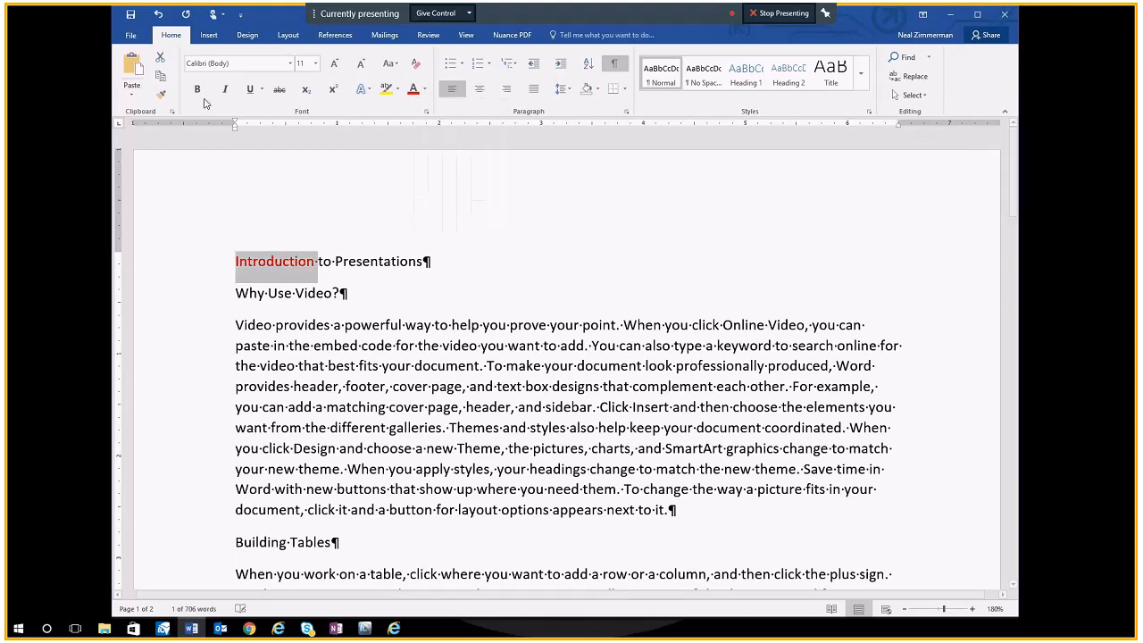
pyautogui.click(198, 88)
pyautogui.click(314, 63)
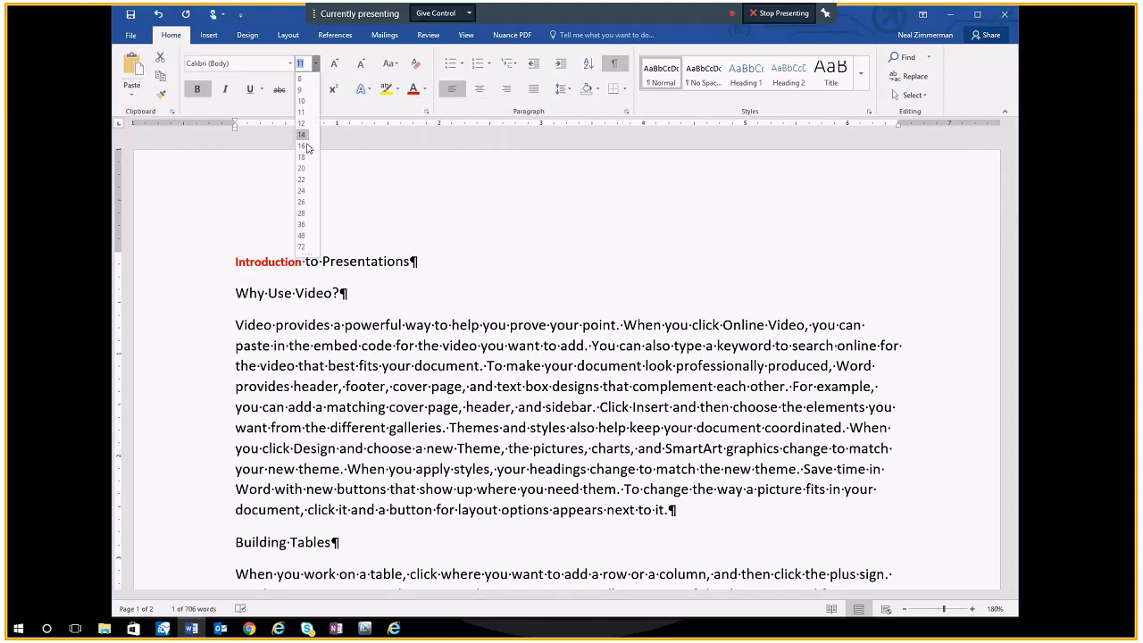
pyautogui.click(305, 146)
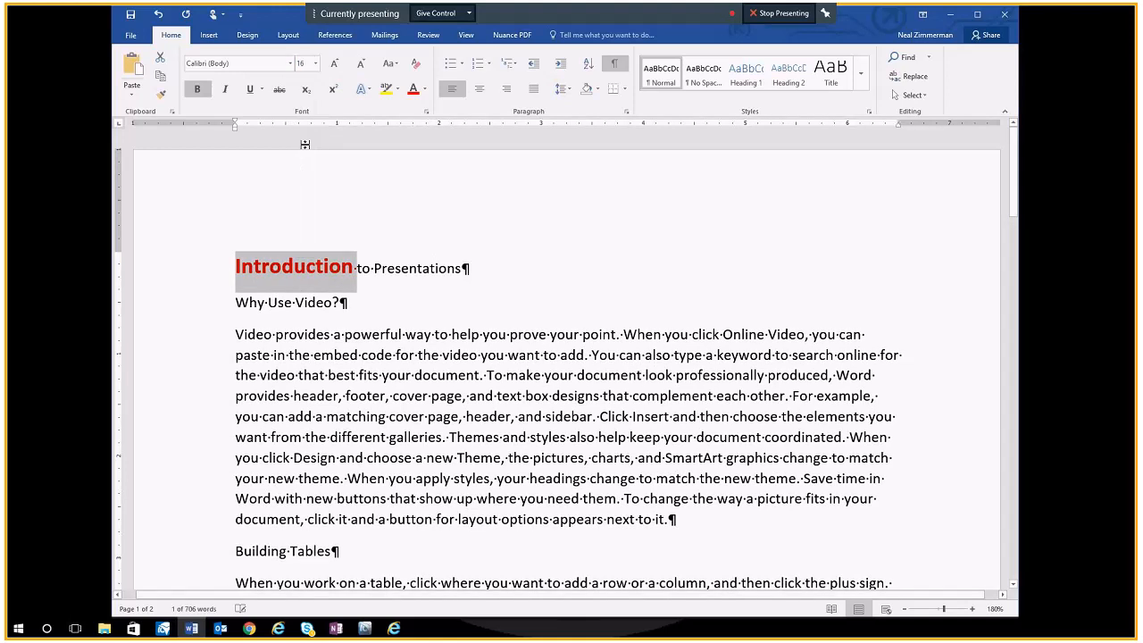
pyautogui.click(228, 91)
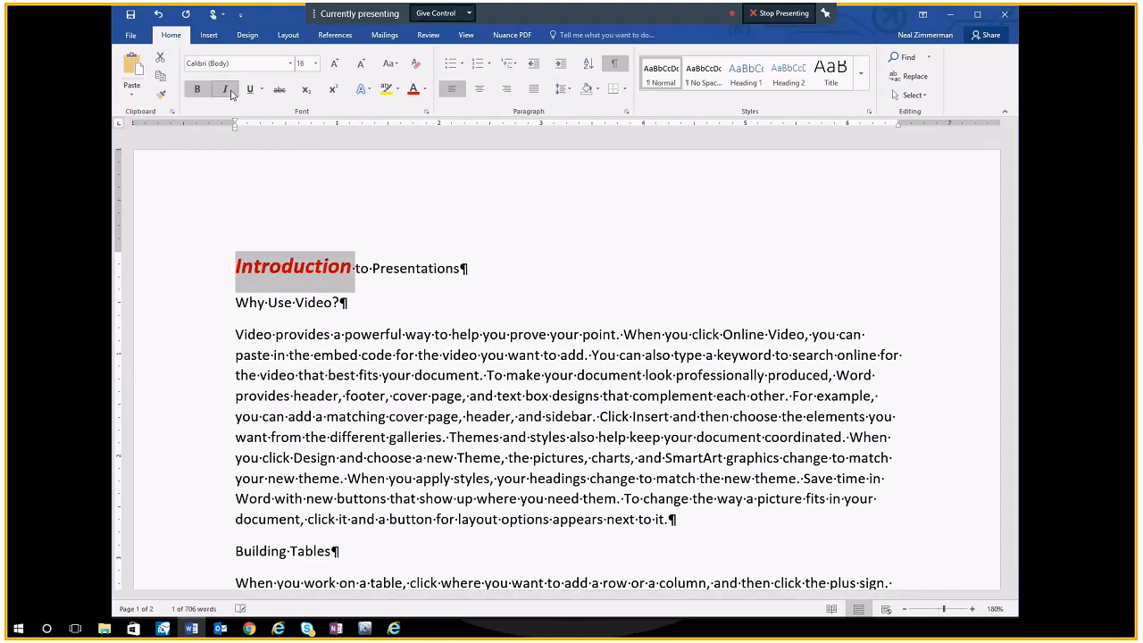
pyautogui.click(523, 285)
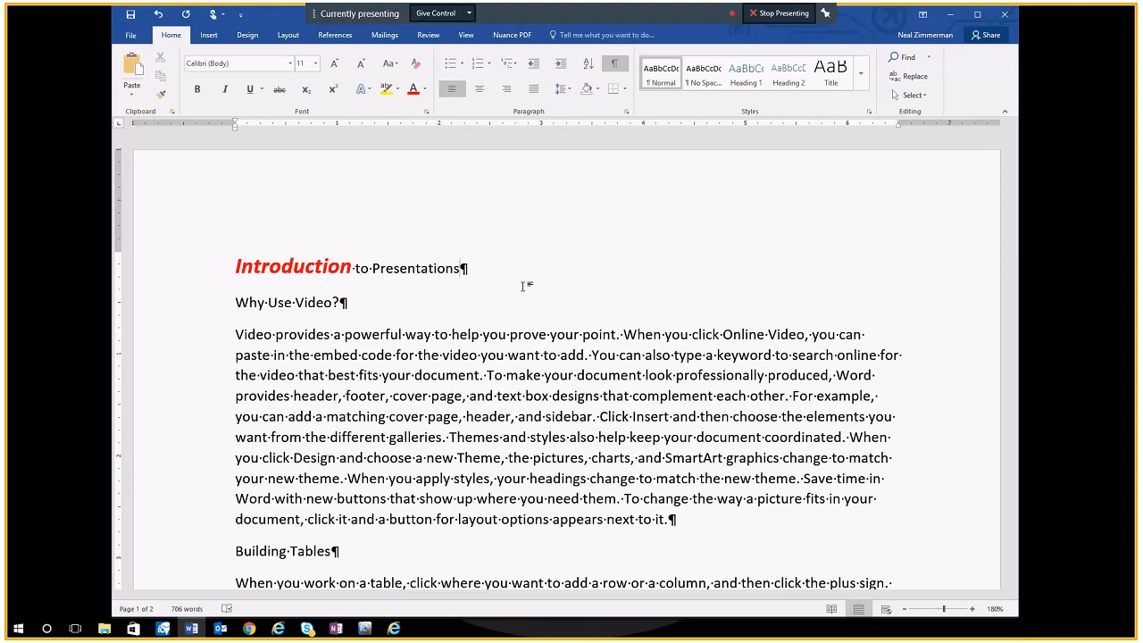
# - Undo the red, bold, italic and 16-point formatting on the word "Introduction" and deselect it
pyautogui.click(158, 15)
pyautogui.click(159, 18)
pyautogui.click(159, 17)
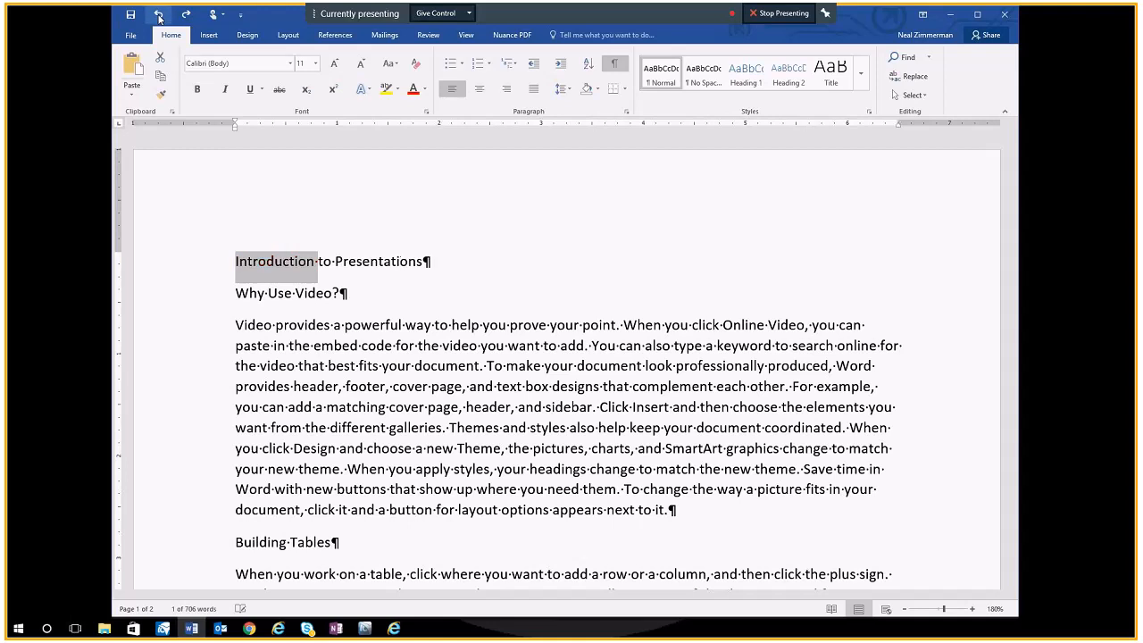
pyautogui.click(524, 229)
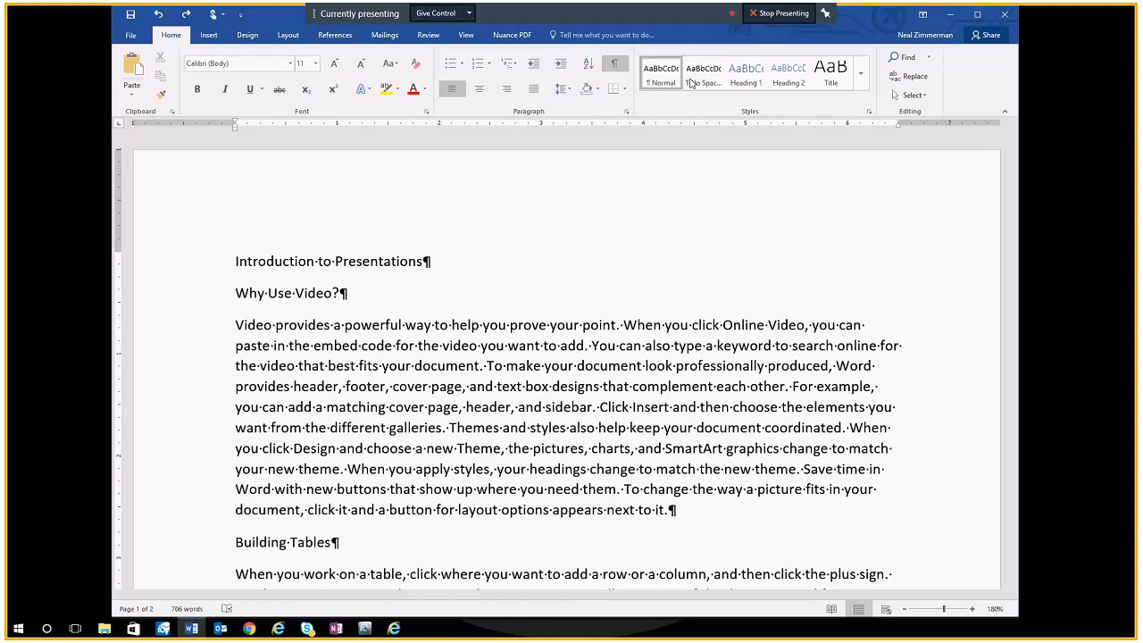
# - Look through the available styles, try the Title style on the "Introduction to Presentations" line, and undo it
pyautogui.click(861, 82)
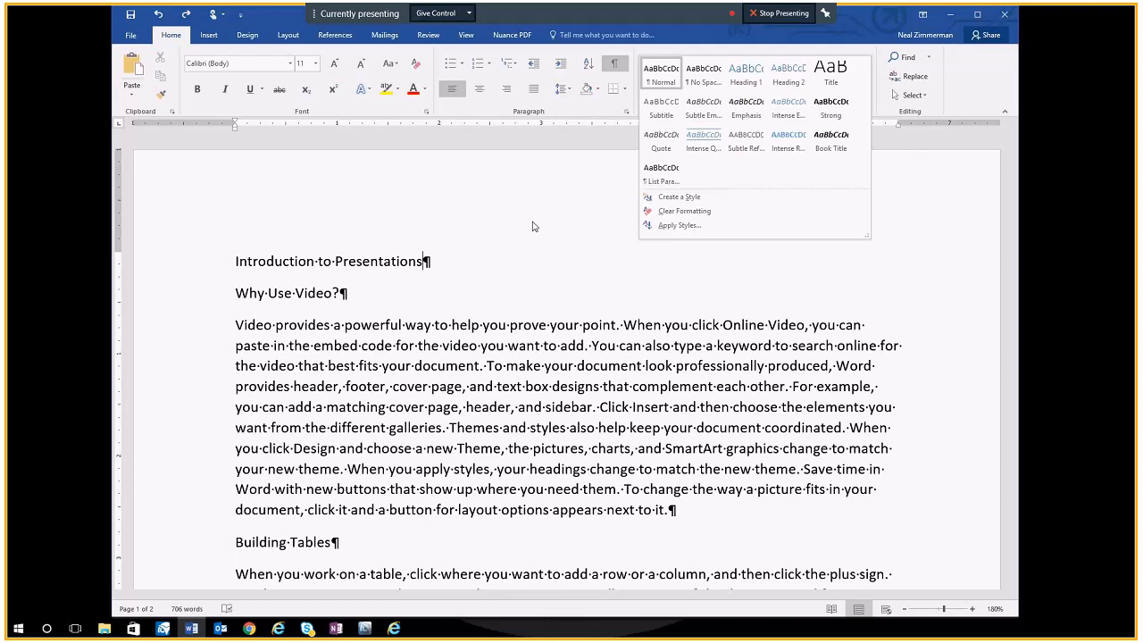
pyautogui.click(397, 275)
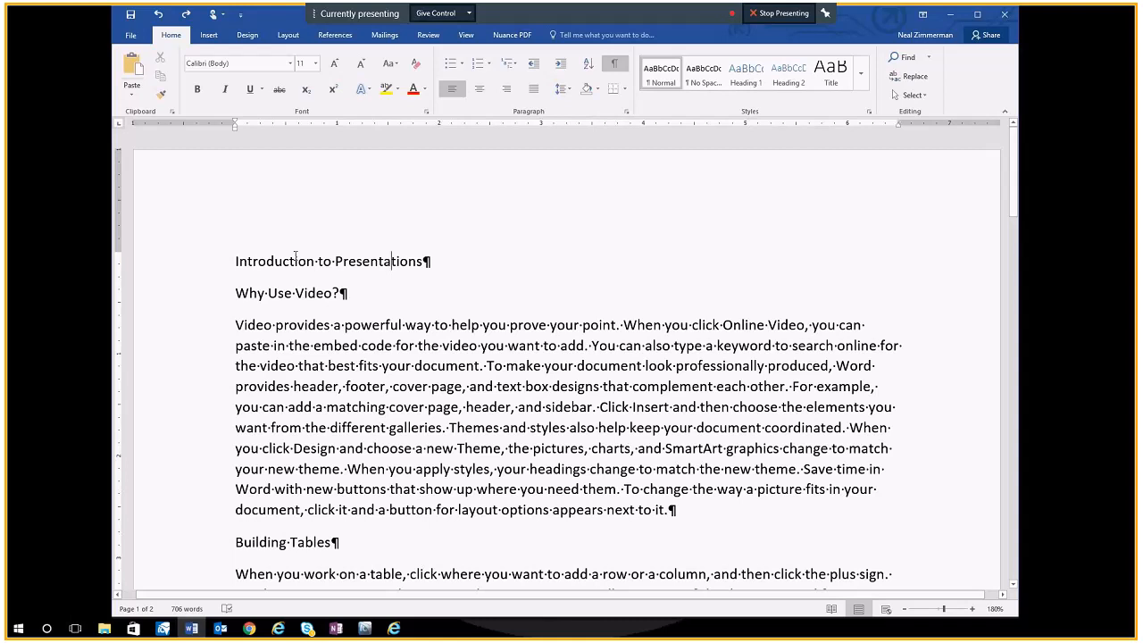
pyautogui.click(394, 261)
pyautogui.click(825, 86)
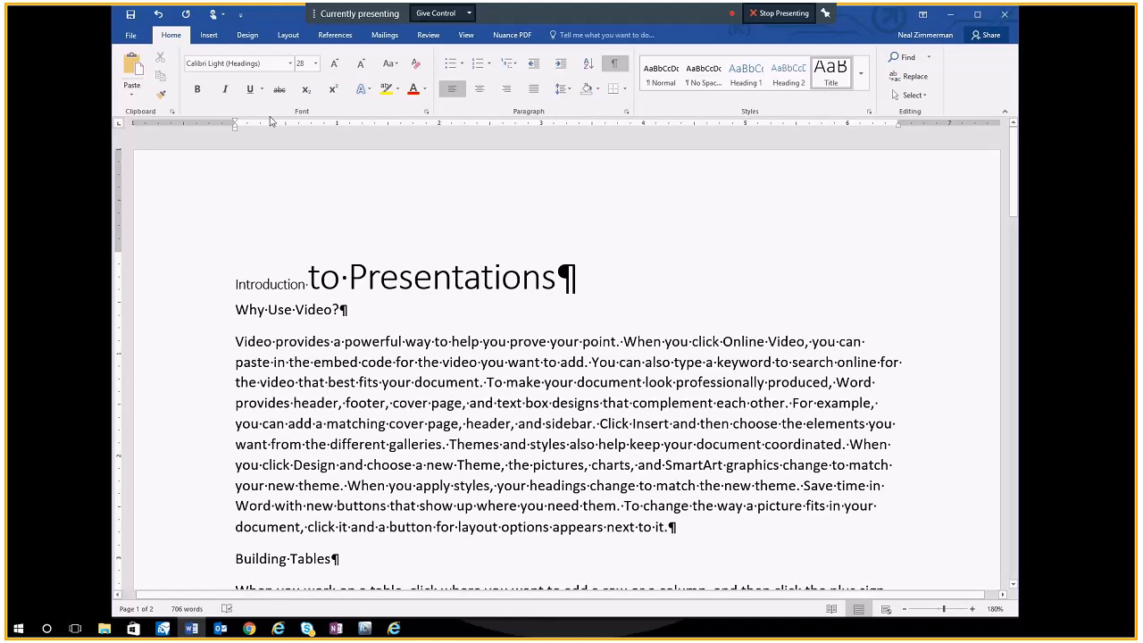
pyautogui.click(159, 14)
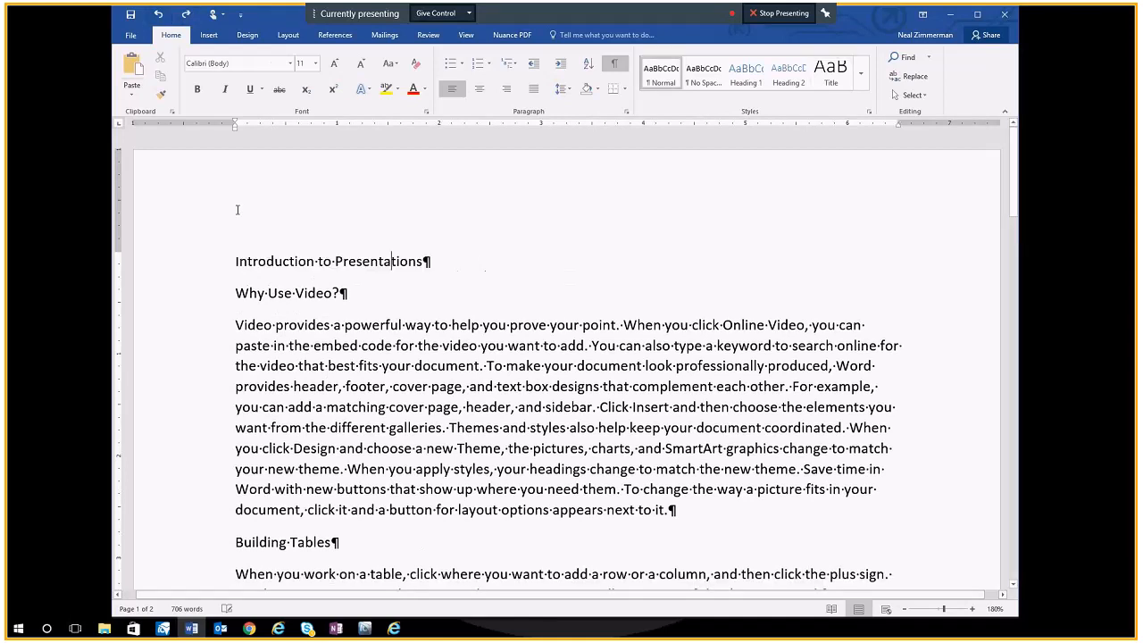
# - Select the entire "Introduction to Presentations" line and try the Title style on it
pyautogui.click(217, 261)
pyautogui.click(830, 71)
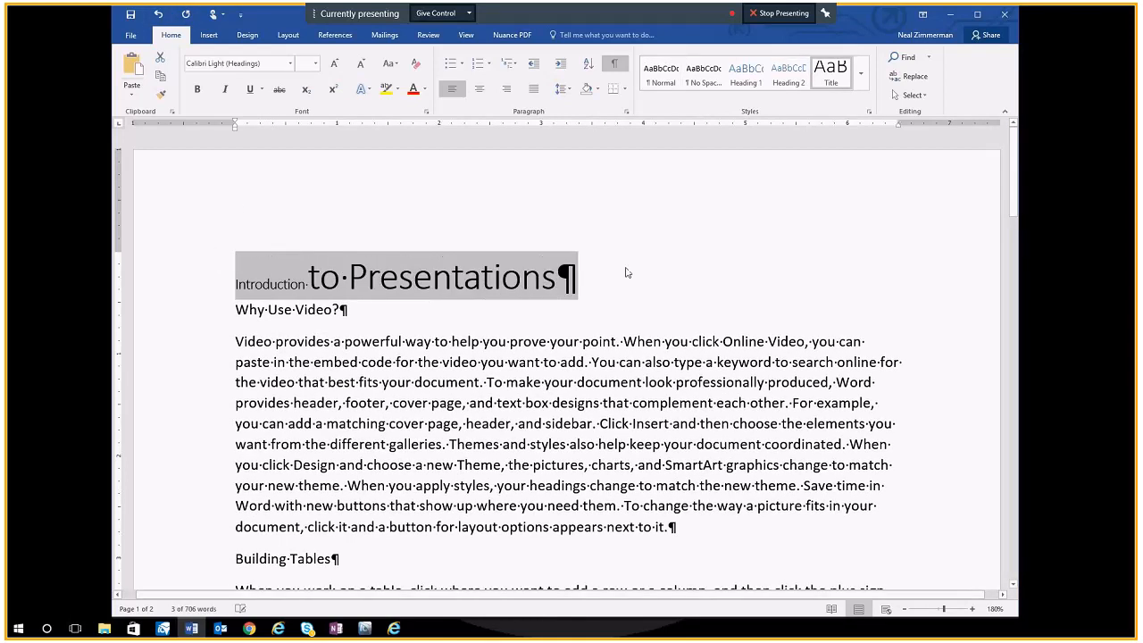
pyautogui.click(367, 259)
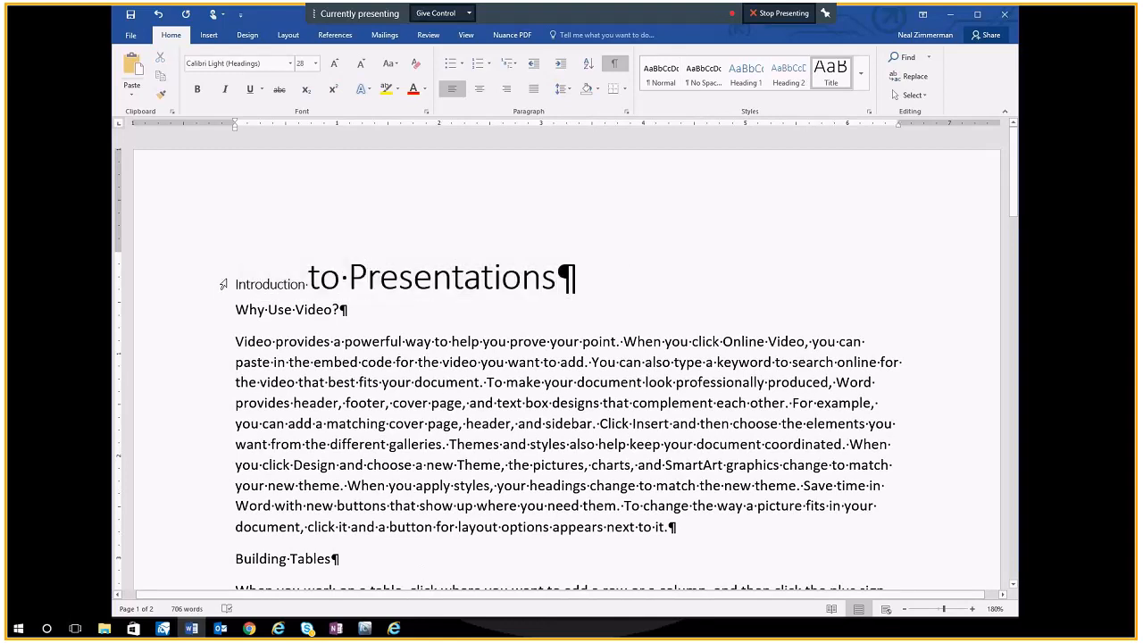
# - Replace the first line's text with "Introduction to Style" and apply the Title style to the whole line
pyautogui.click(203, 284)
pyautogui.write('In')
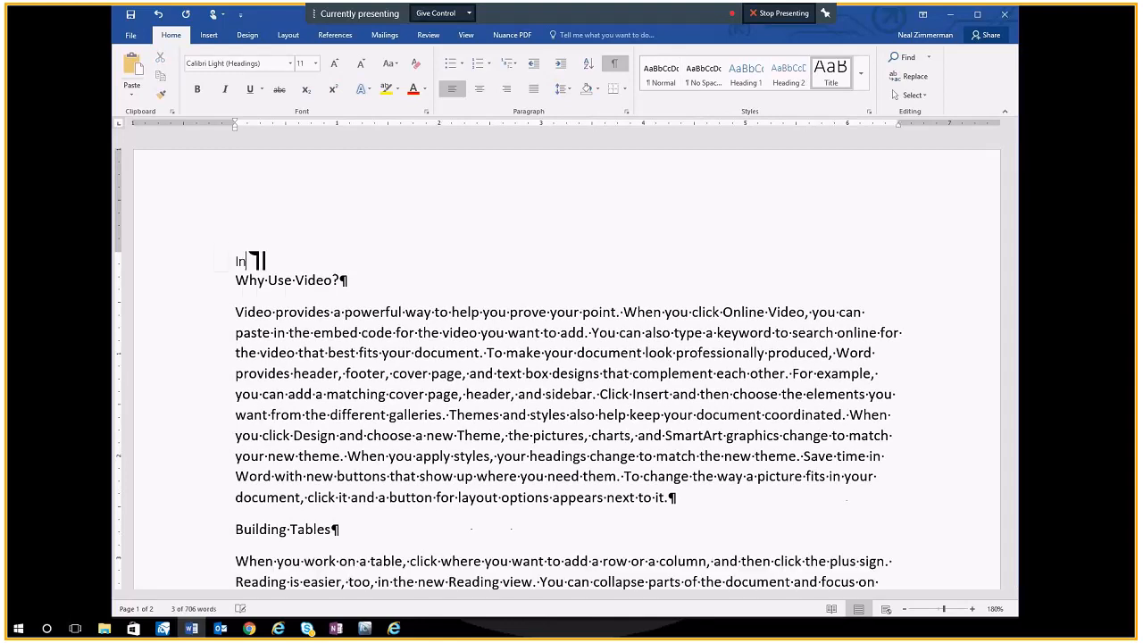
pyautogui.write('troduction to Style')
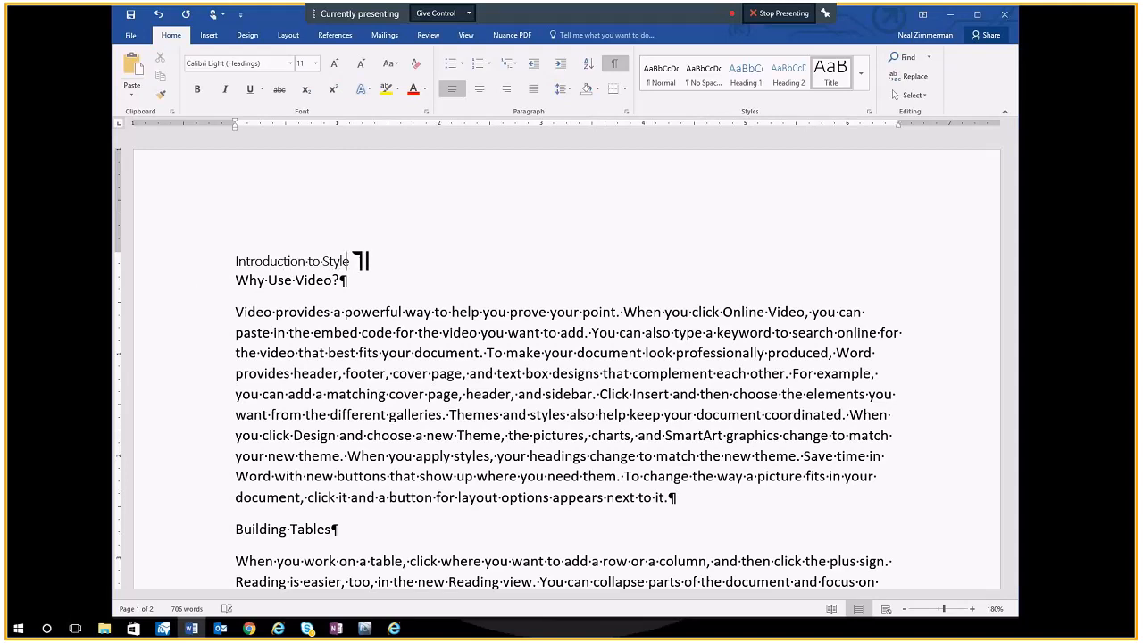
pyautogui.click(200, 261)
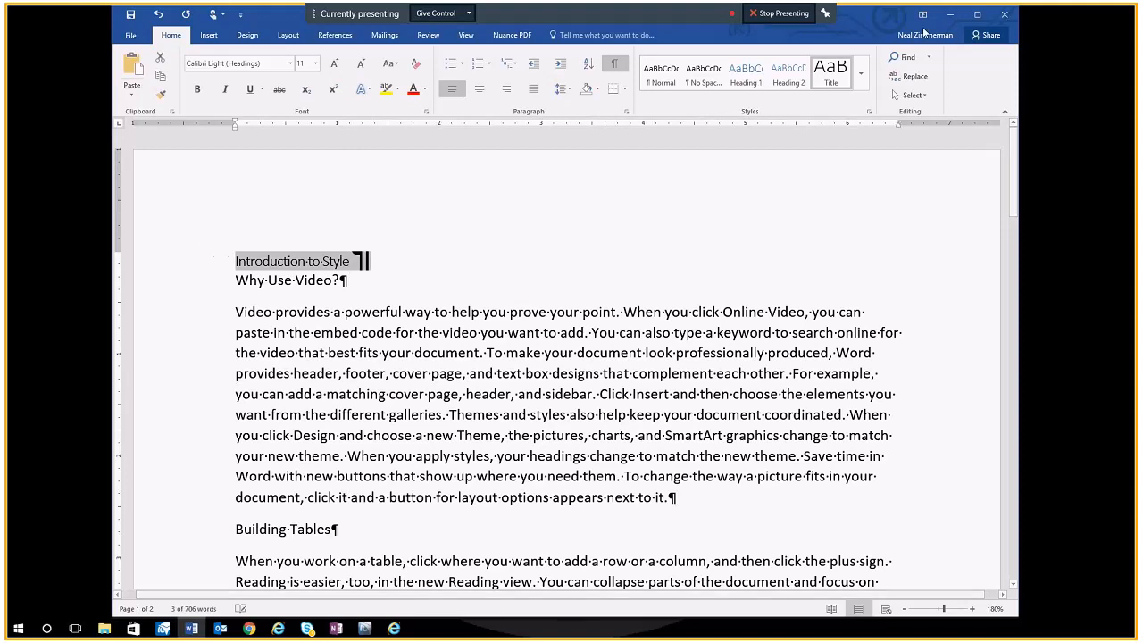
pyautogui.click(830, 71)
pyautogui.click(653, 268)
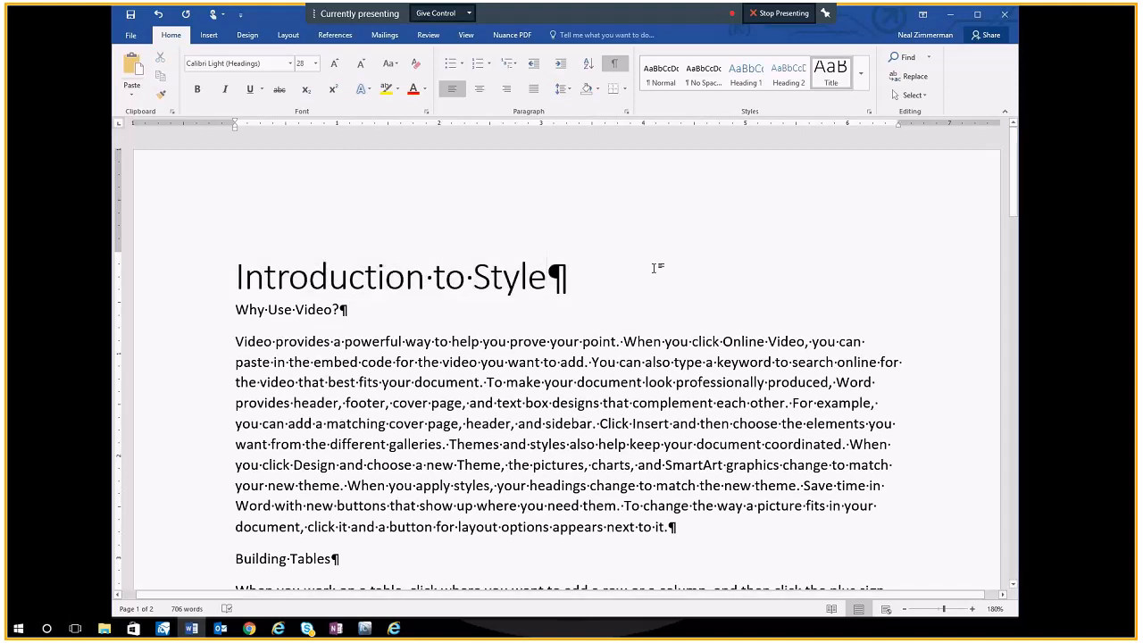
# - Apply the Heading 1 style to the "Why Use Video?" and "Building Tables" lines
pyautogui.click(211, 318)
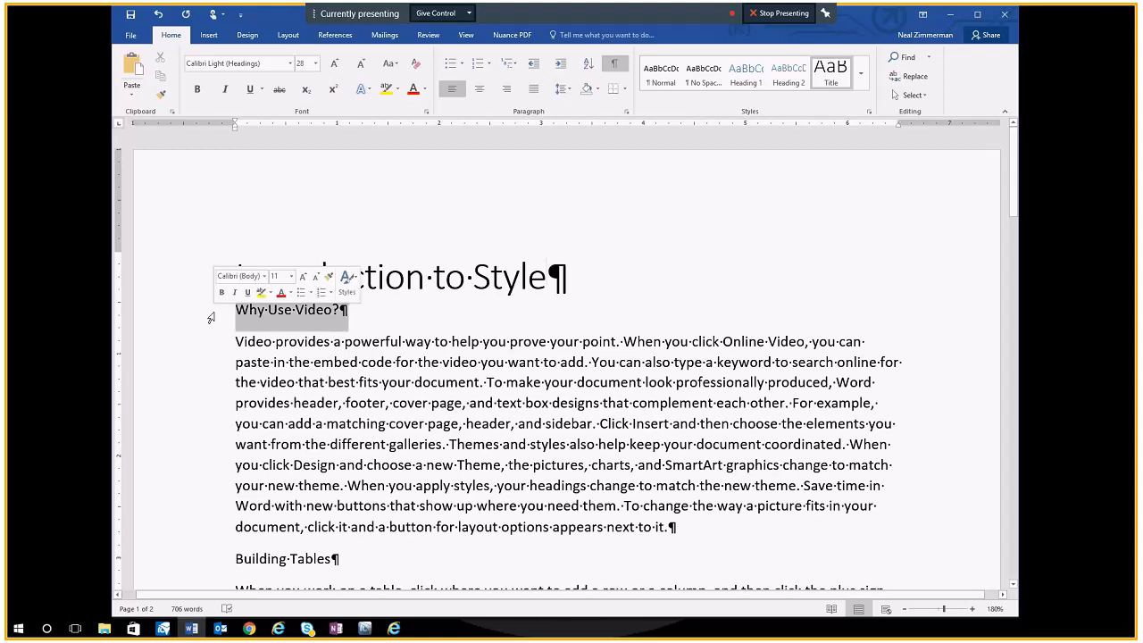
pyautogui.click(745, 80)
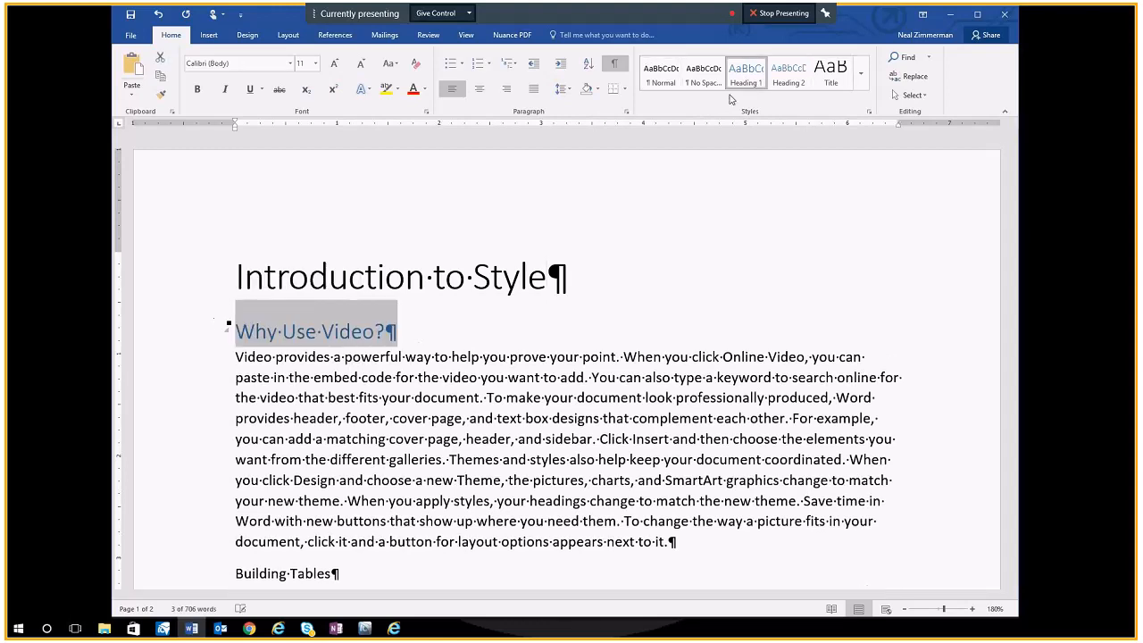
pyautogui.scroll(-1, 504, 346)
pyautogui.scroll(-2, 505, 345)
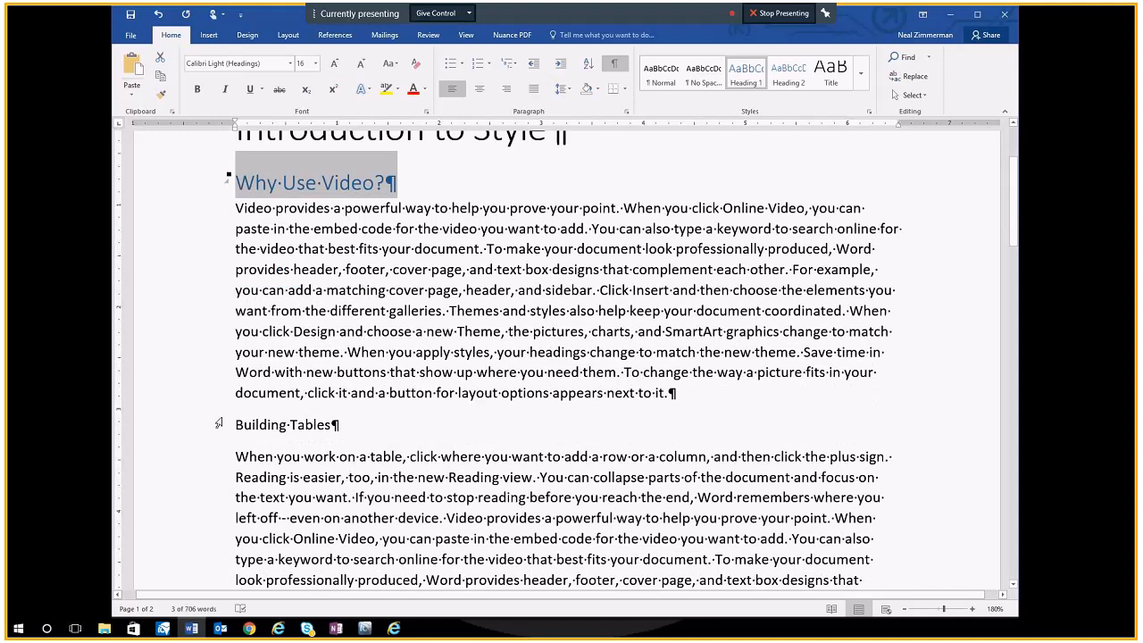
pyautogui.click(218, 423)
pyautogui.click(745, 80)
# - Apply the Heading 1 style to the "Themes" and "Look Professional" lines
pyautogui.scroll(-3, 355, 372)
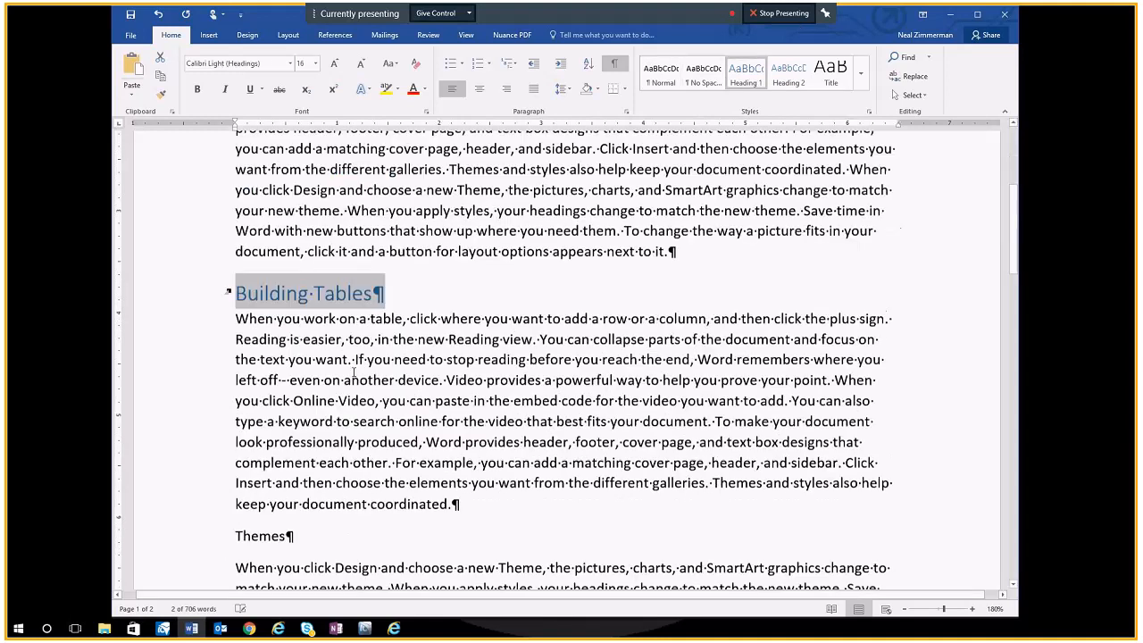
pyautogui.scroll(-1, 354, 372)
pyautogui.click(223, 483)
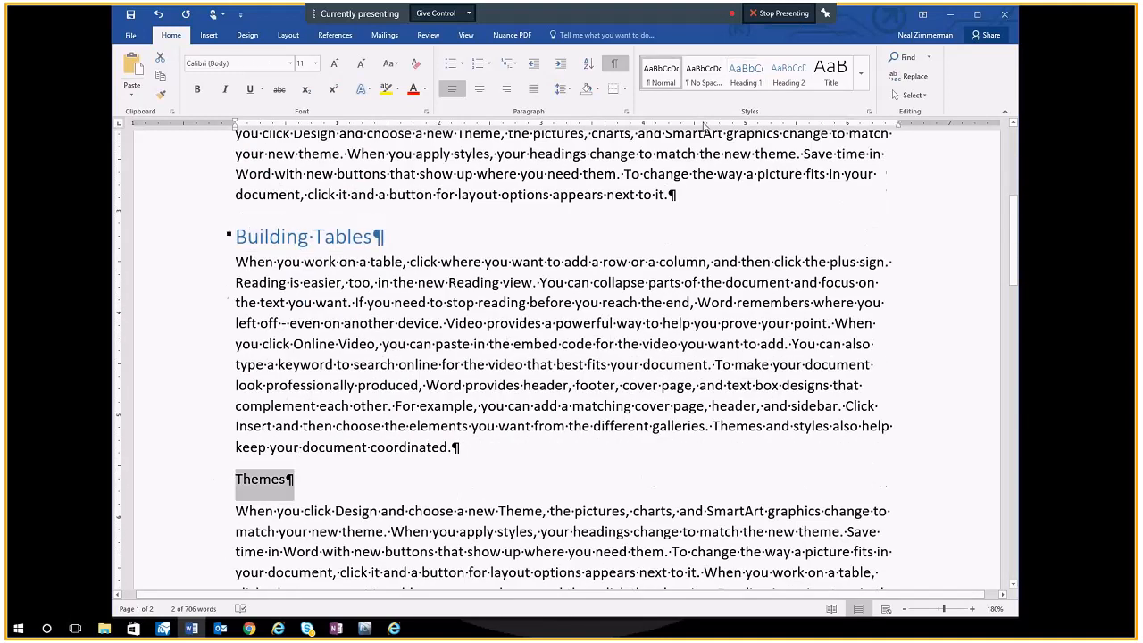
pyautogui.click(746, 75)
pyautogui.scroll(-4, 326, 434)
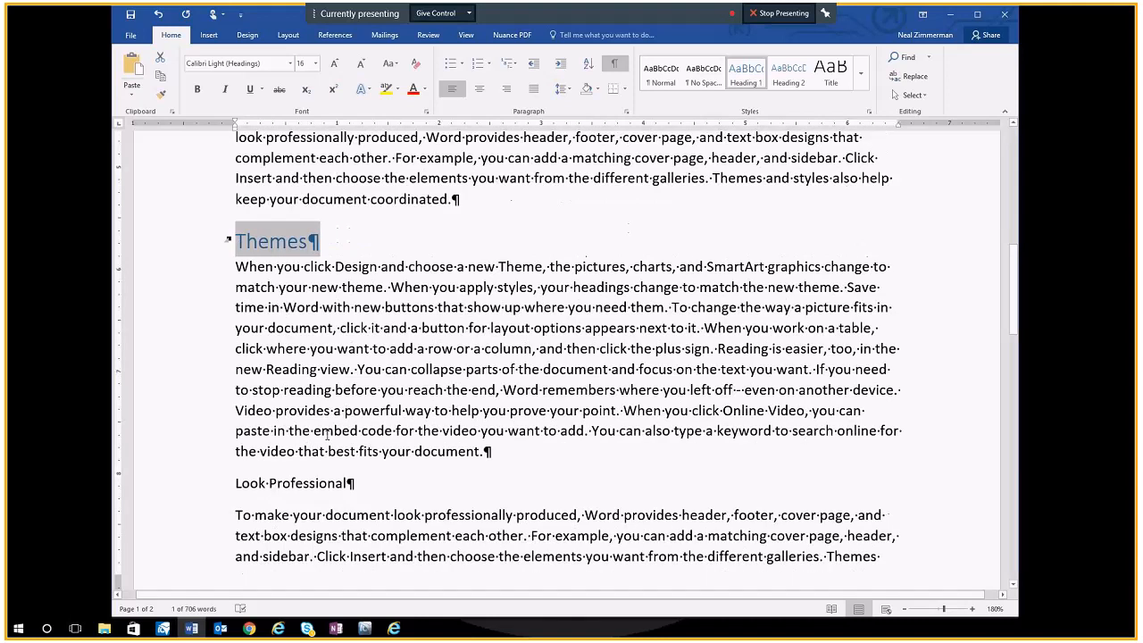
pyautogui.click(215, 486)
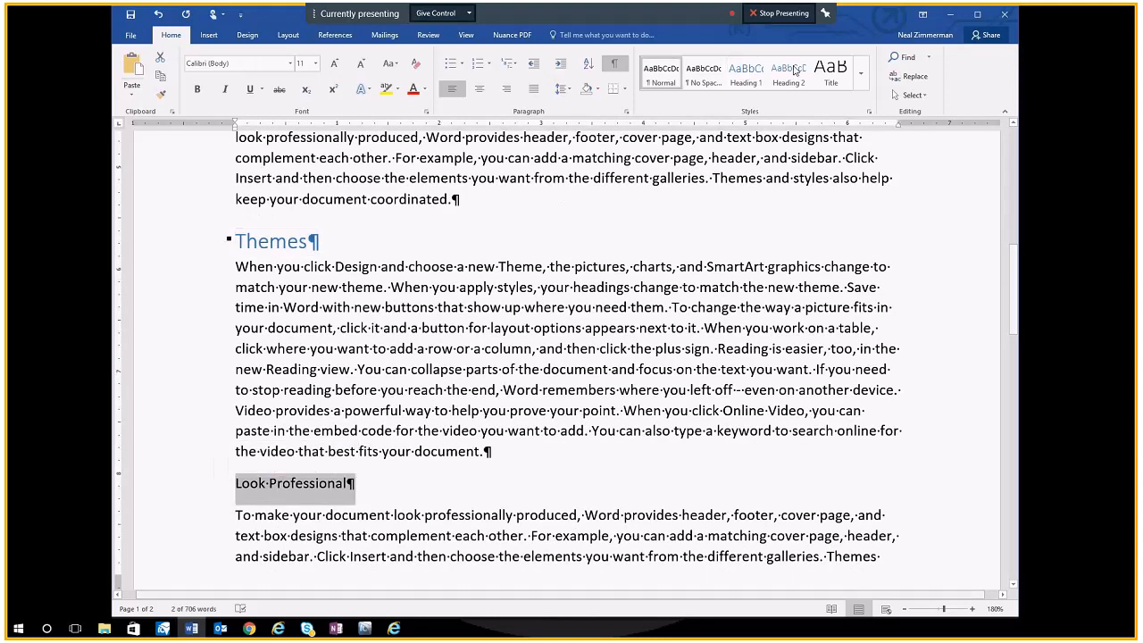
pyautogui.click(745, 76)
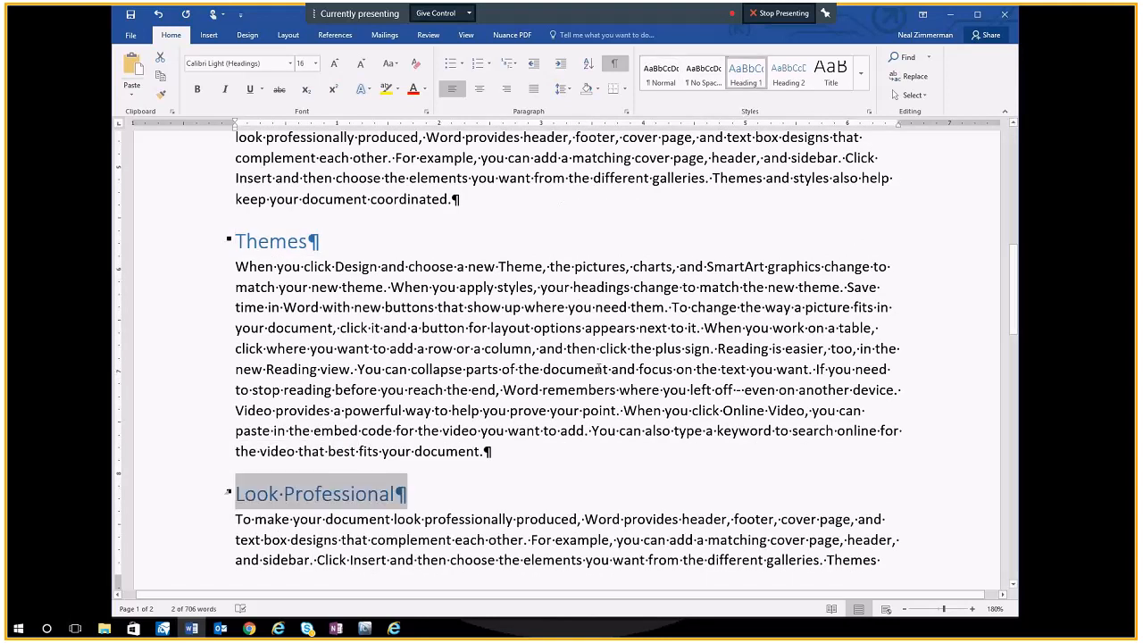
pyautogui.scroll(1, 598, 367)
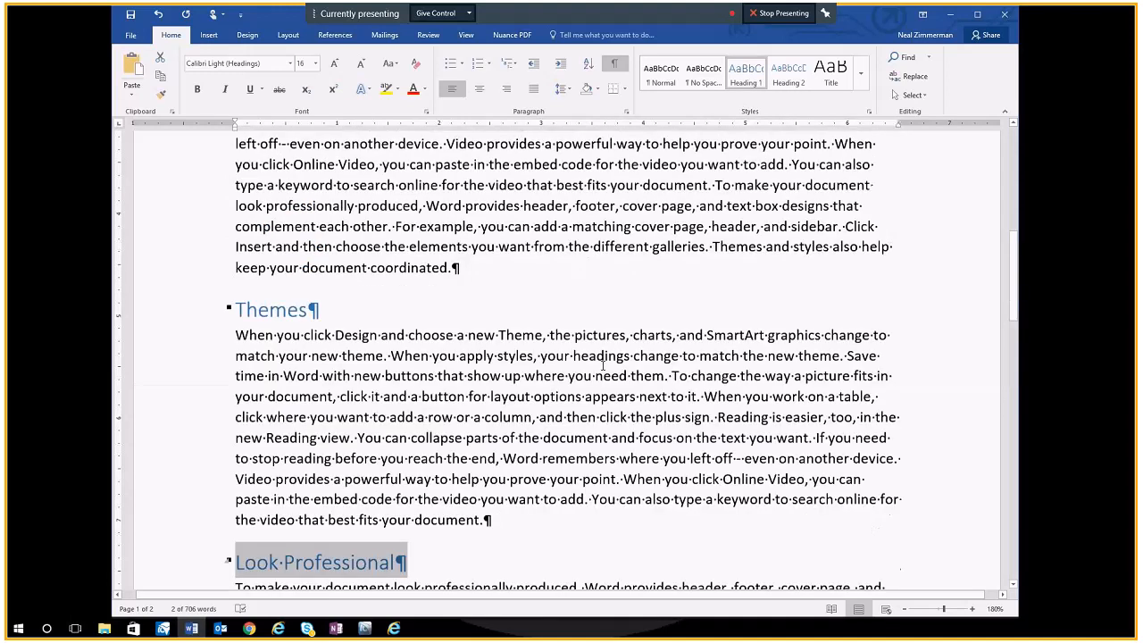
# - Select the whole "Introduction to Style" title line and reduce its font size to 24
pyautogui.scroll(5, 604, 364)
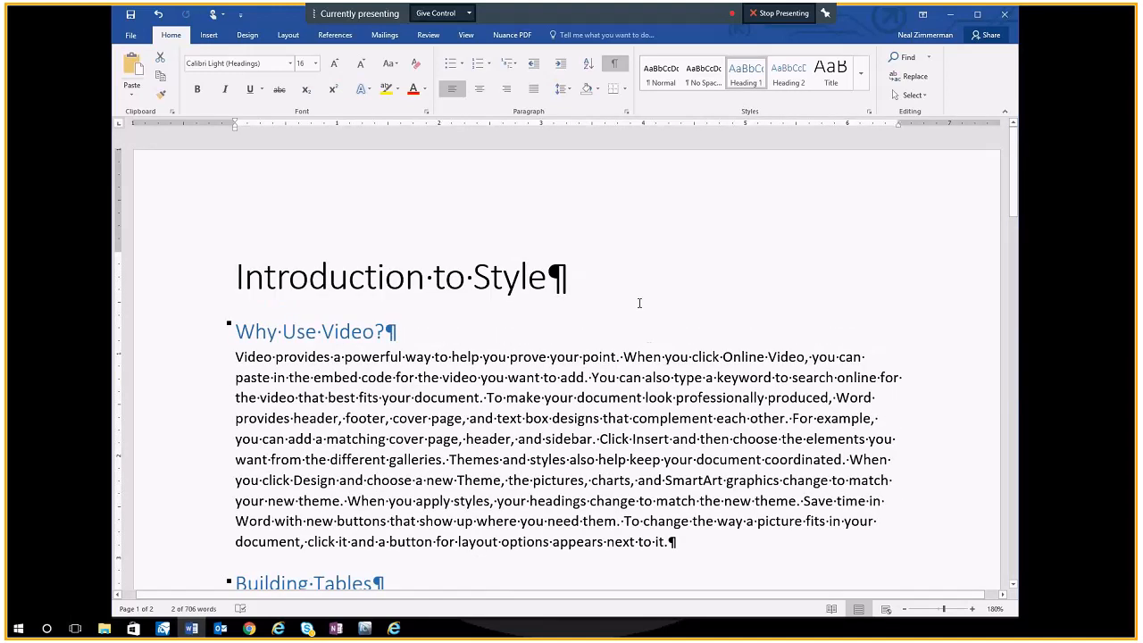
pyautogui.click(587, 398)
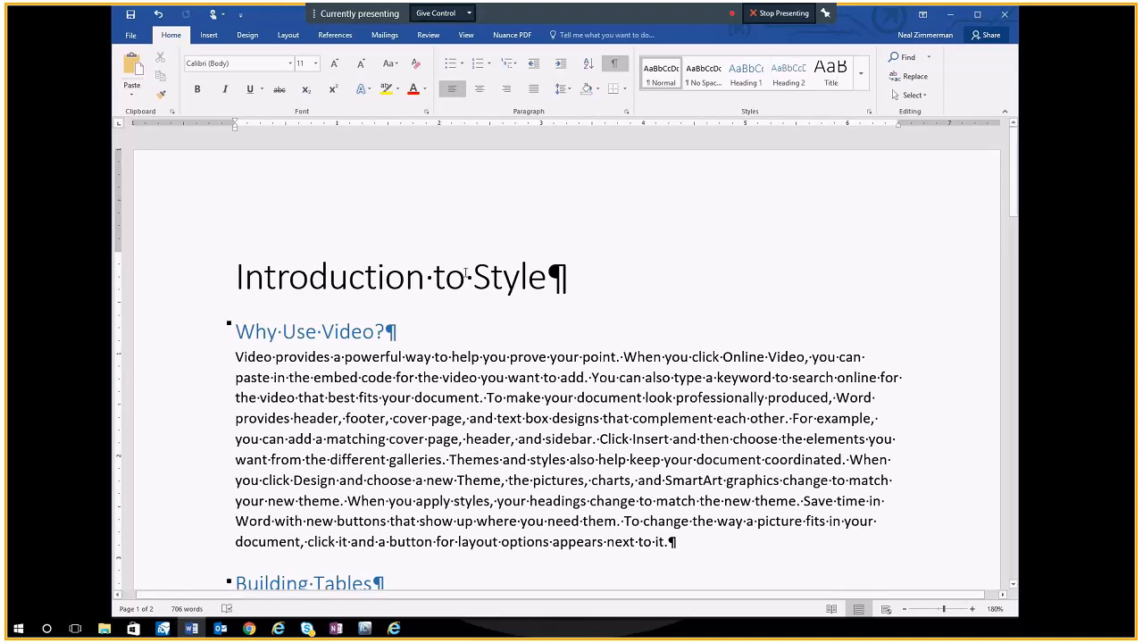
pyautogui.click(406, 277)
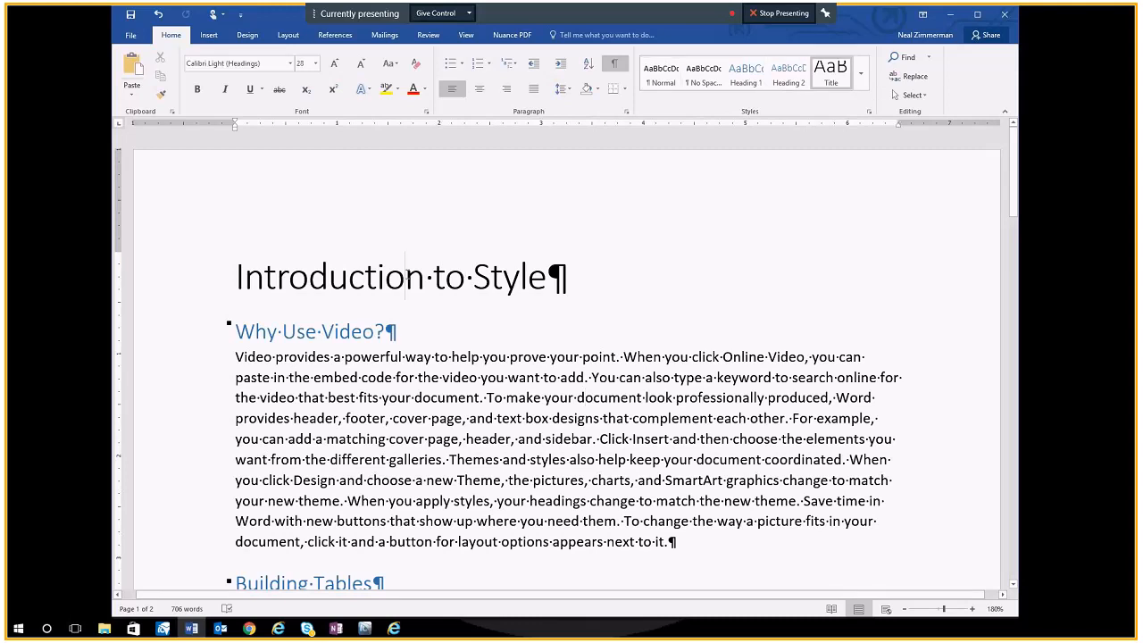
pyautogui.click(191, 280)
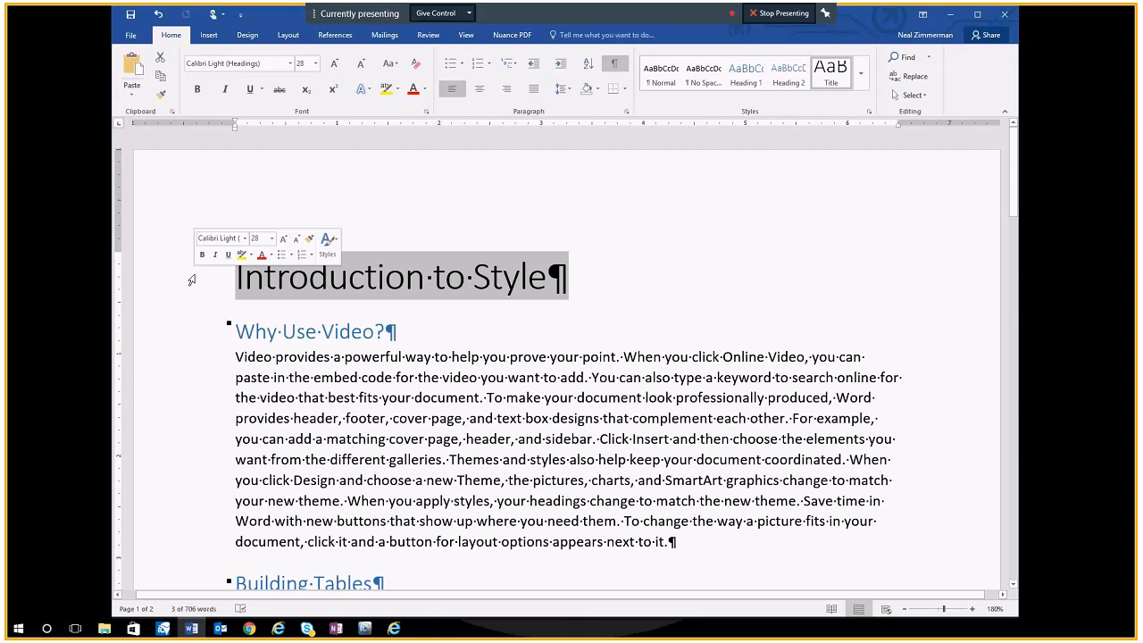
pyautogui.click(360, 66)
pyautogui.click(361, 66)
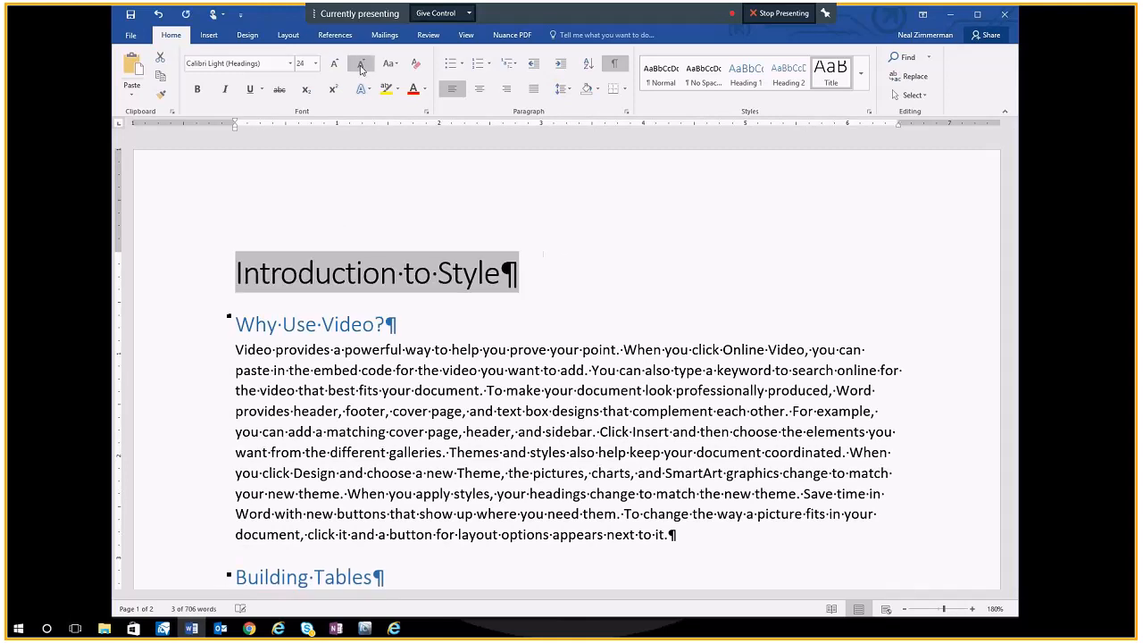
# - Add a bottom border to the title line and make its text centered and bold
pyautogui.click(612, 91)
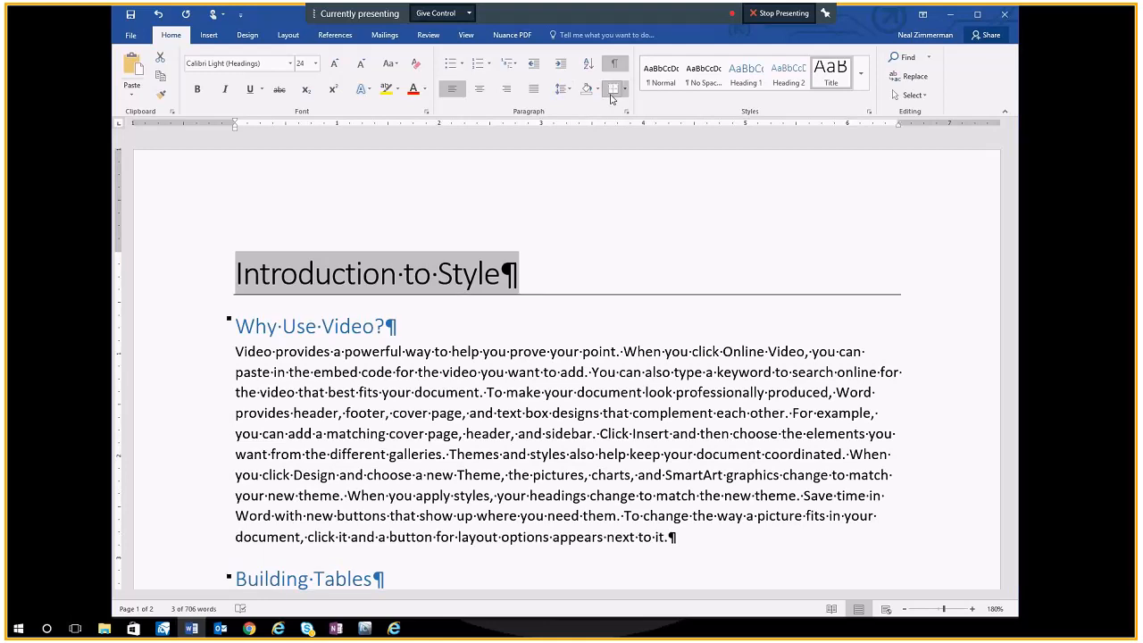
pyautogui.click(478, 89)
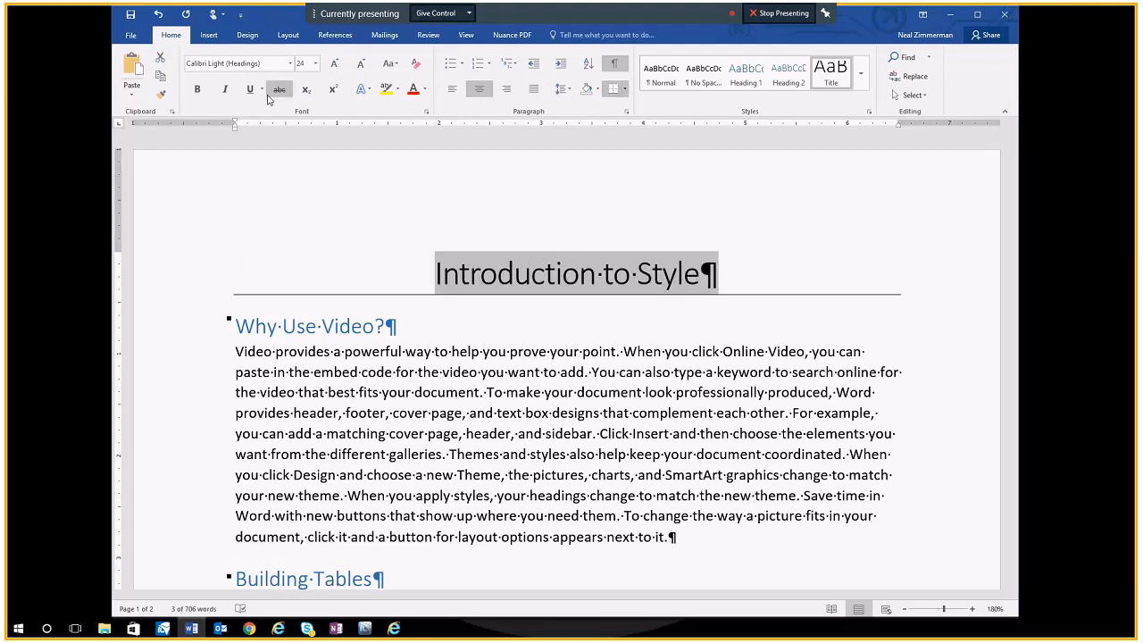
pyautogui.click(200, 91)
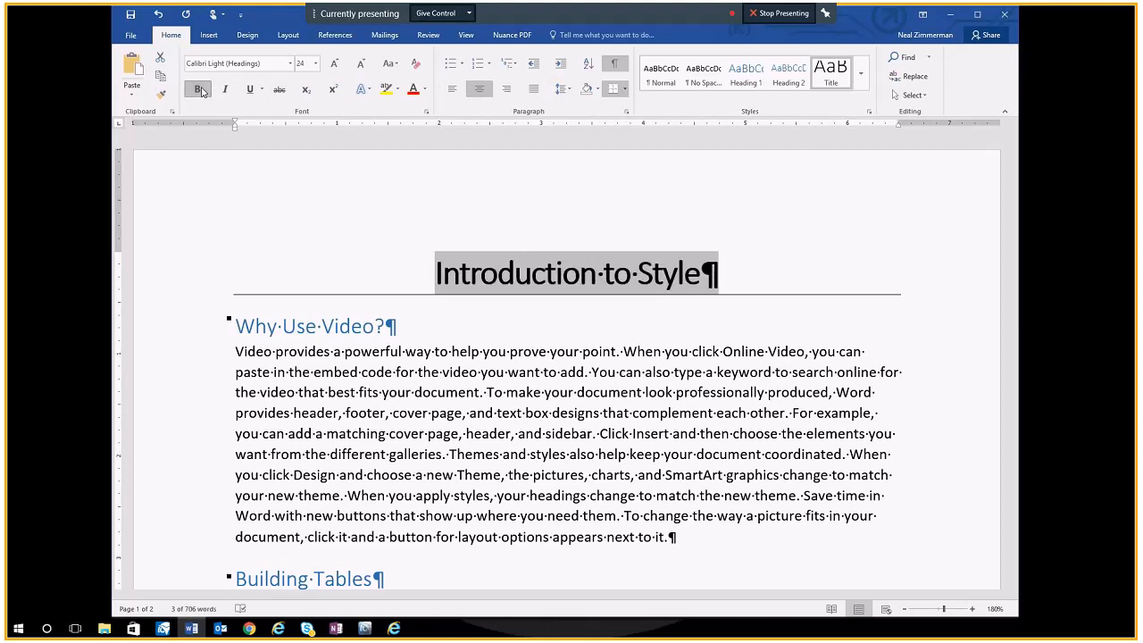
pyautogui.click(494, 378)
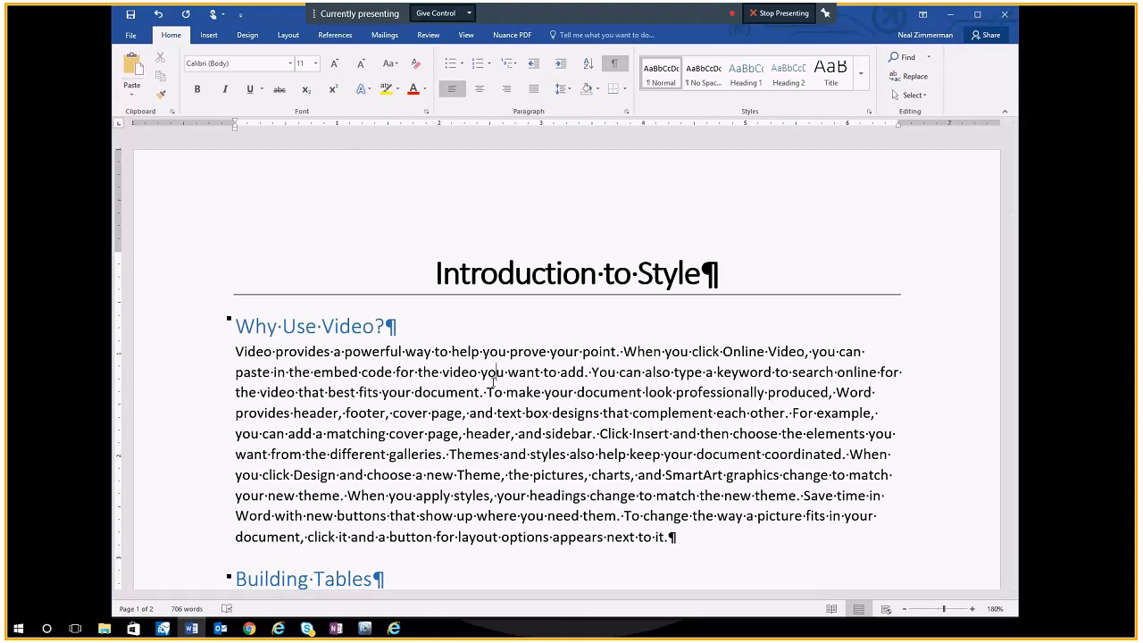
# - Update the Title style to match the formatted title line and try it on the "Why Use Video?" heading
pyautogui.click(192, 282)
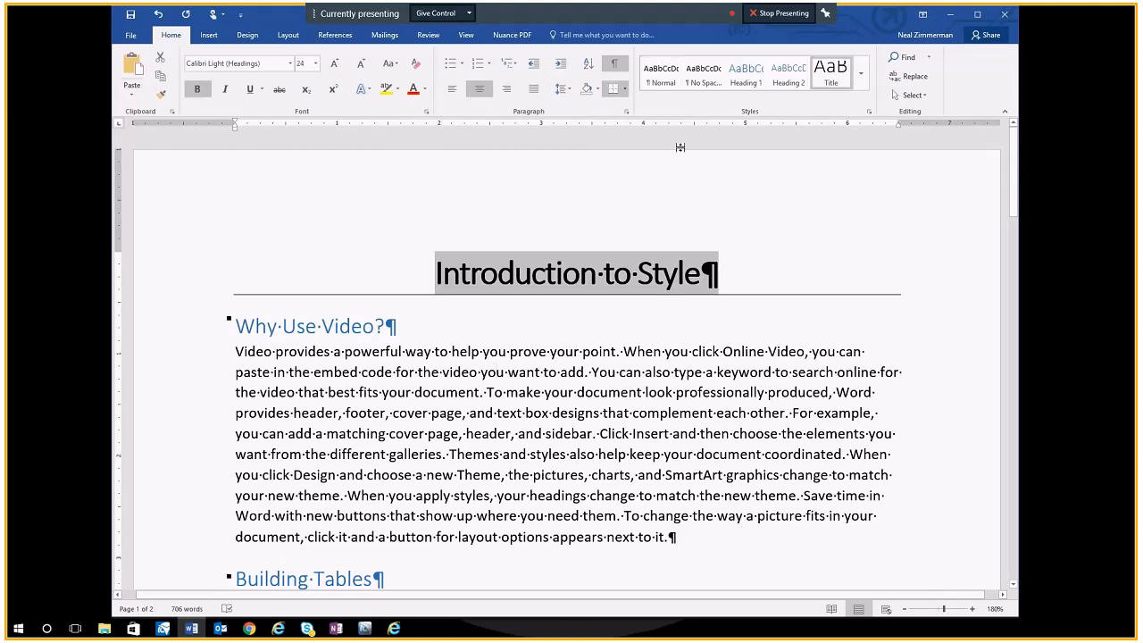
pyautogui.rightClick(835, 79)
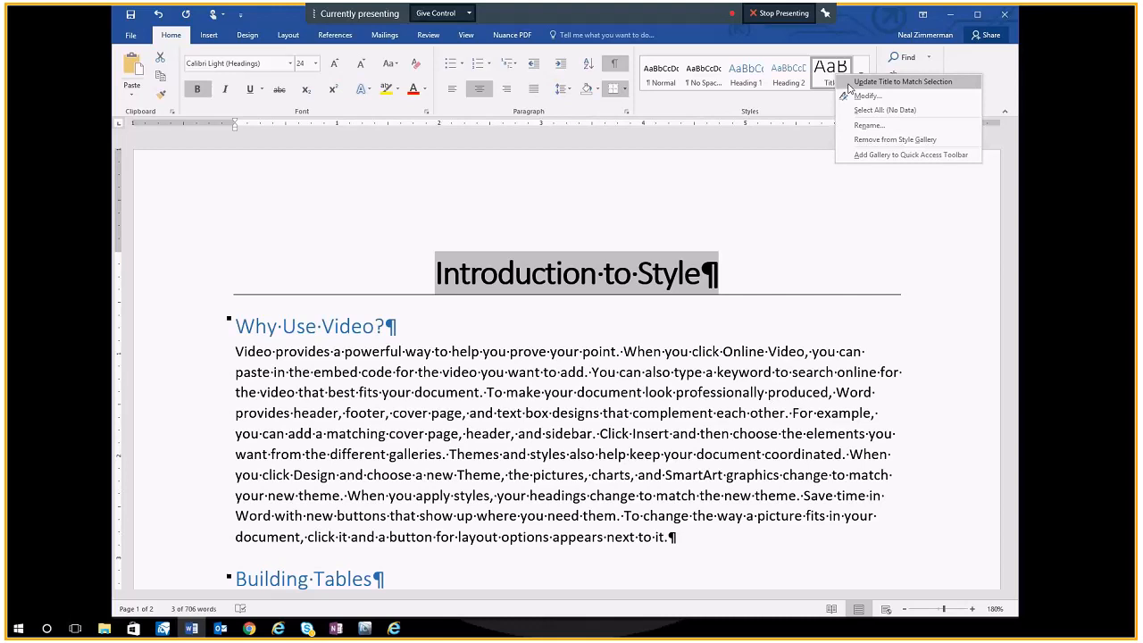
pyautogui.click(848, 85)
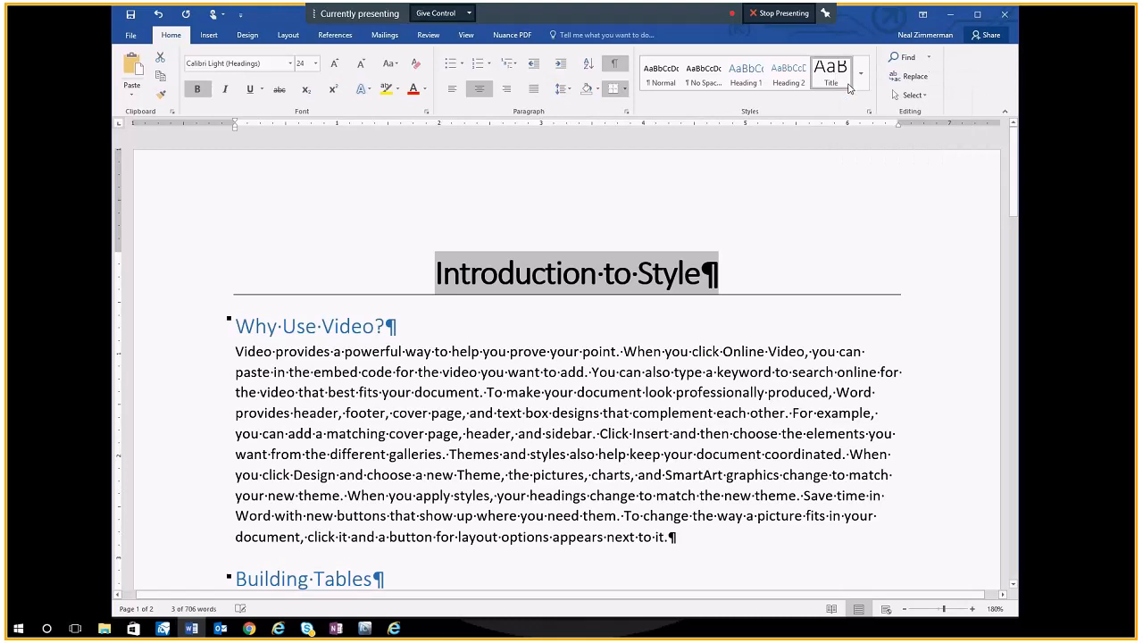
pyautogui.click(335, 330)
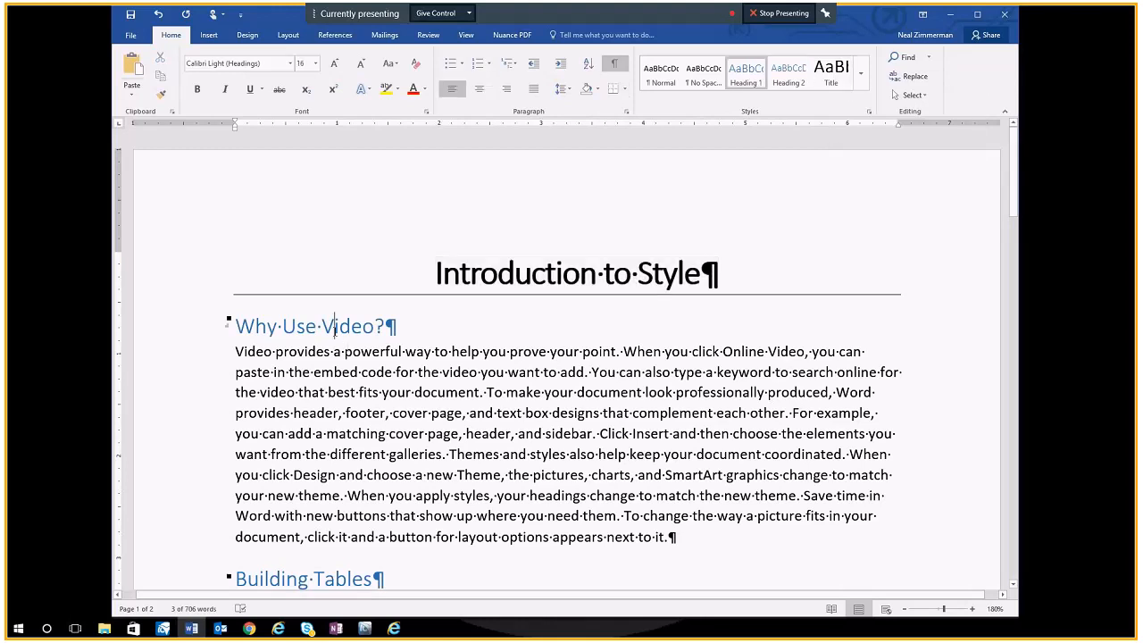
pyautogui.click(830, 79)
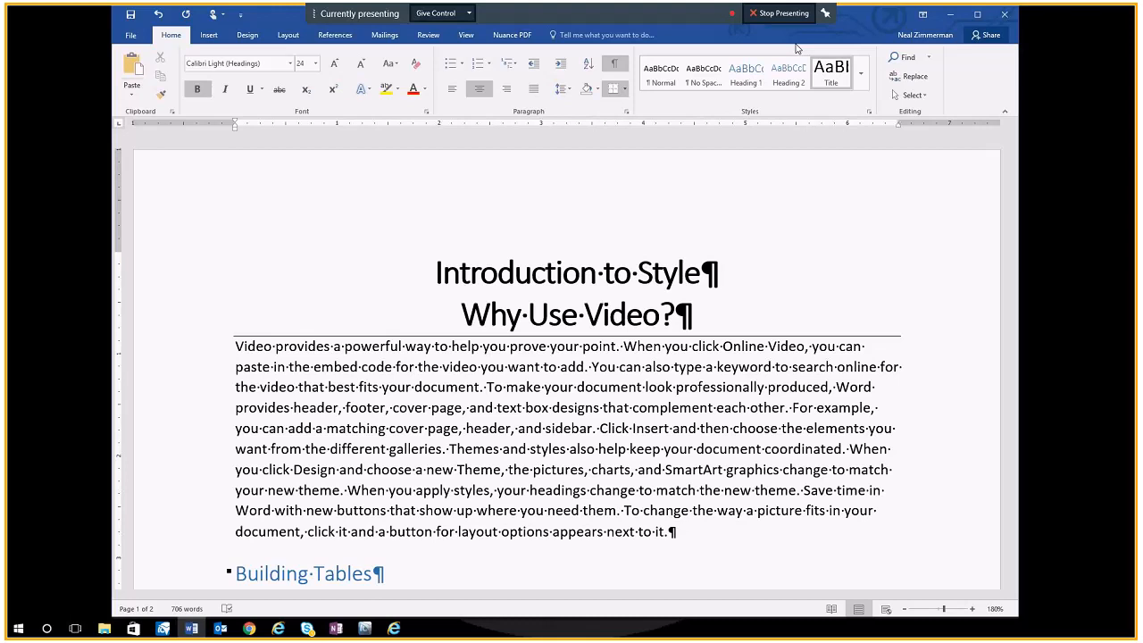
# - Undo the style change on the "Why Use Video?" heading and the update of the Title style
pyautogui.click(158, 14)
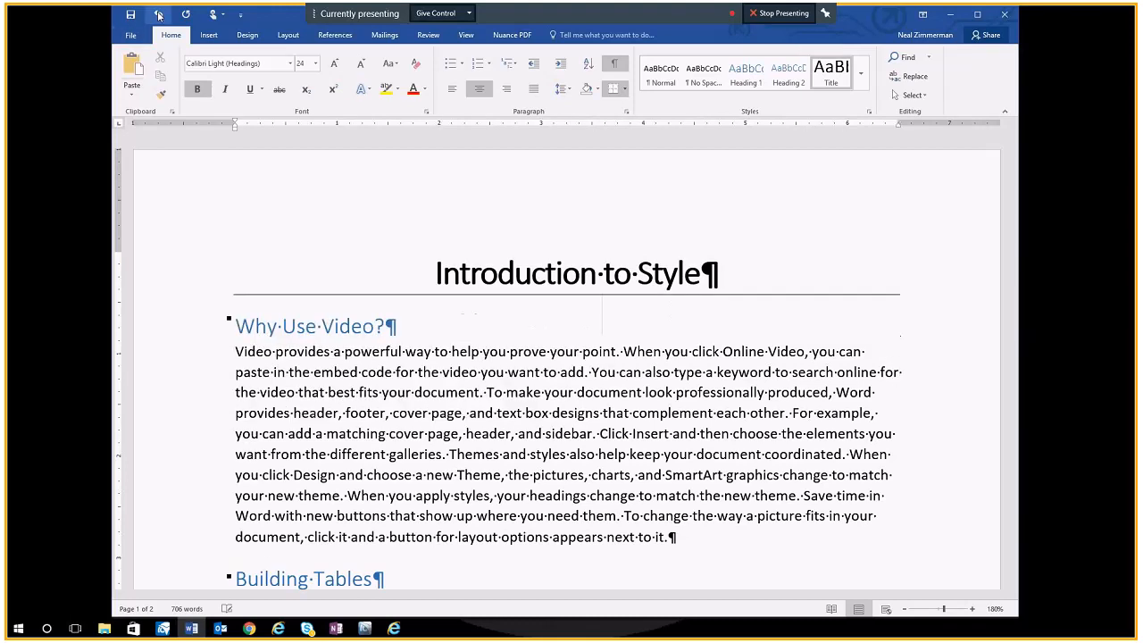
pyautogui.click(158, 14)
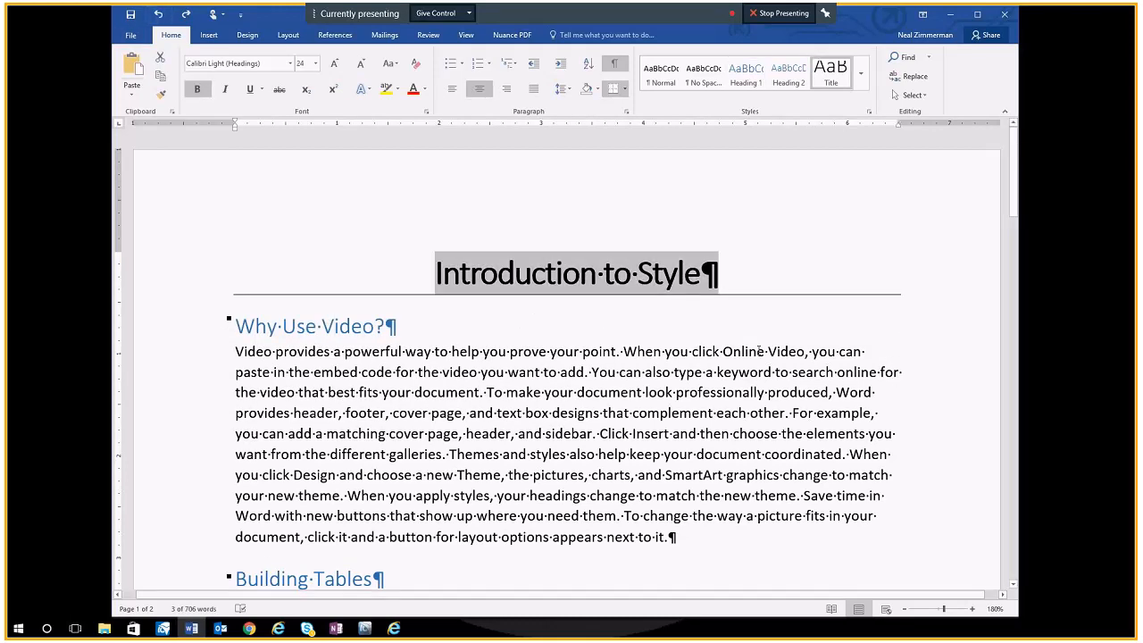
pyautogui.click(757, 351)
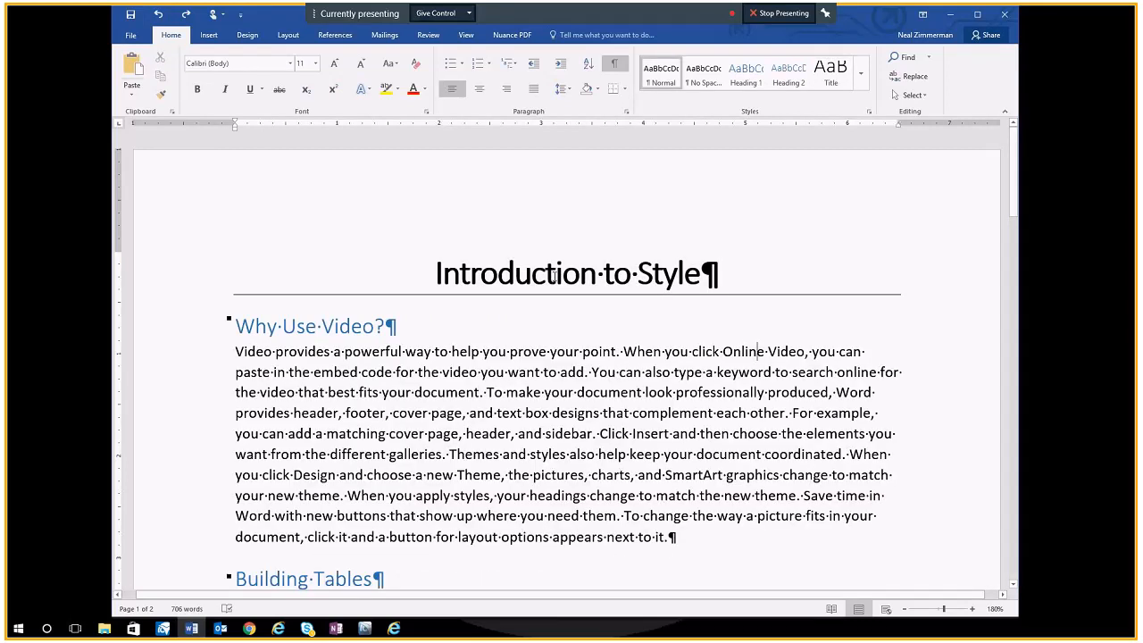
# - Create a new style named "MyTitle" from the formatting of the "Introduction to Style" line
pyautogui.click(190, 284)
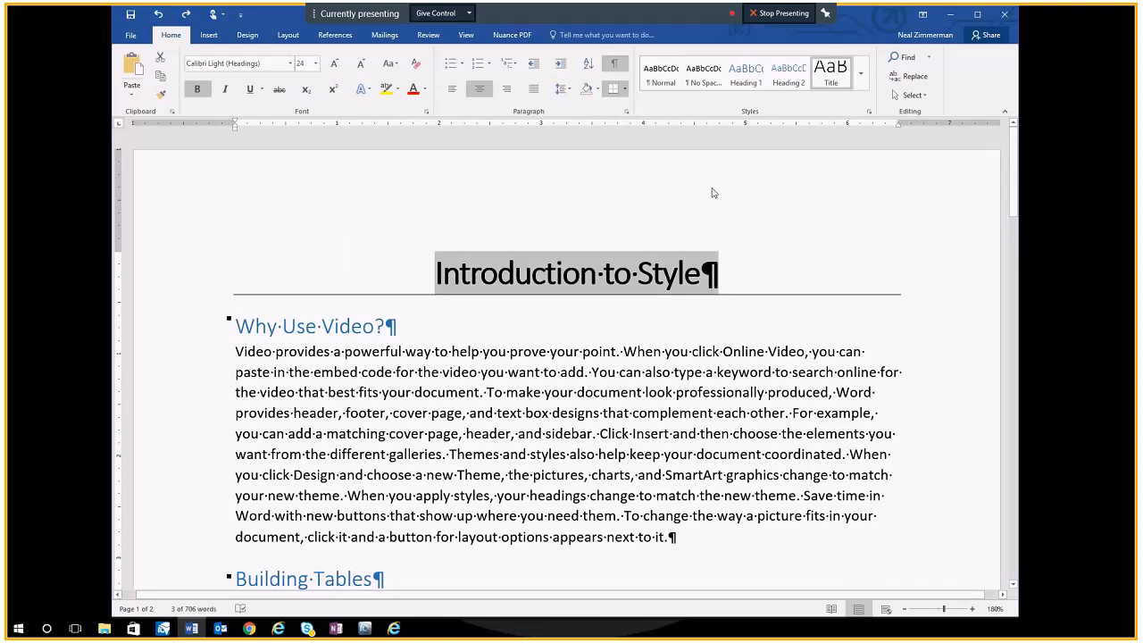
pyautogui.click(870, 112)
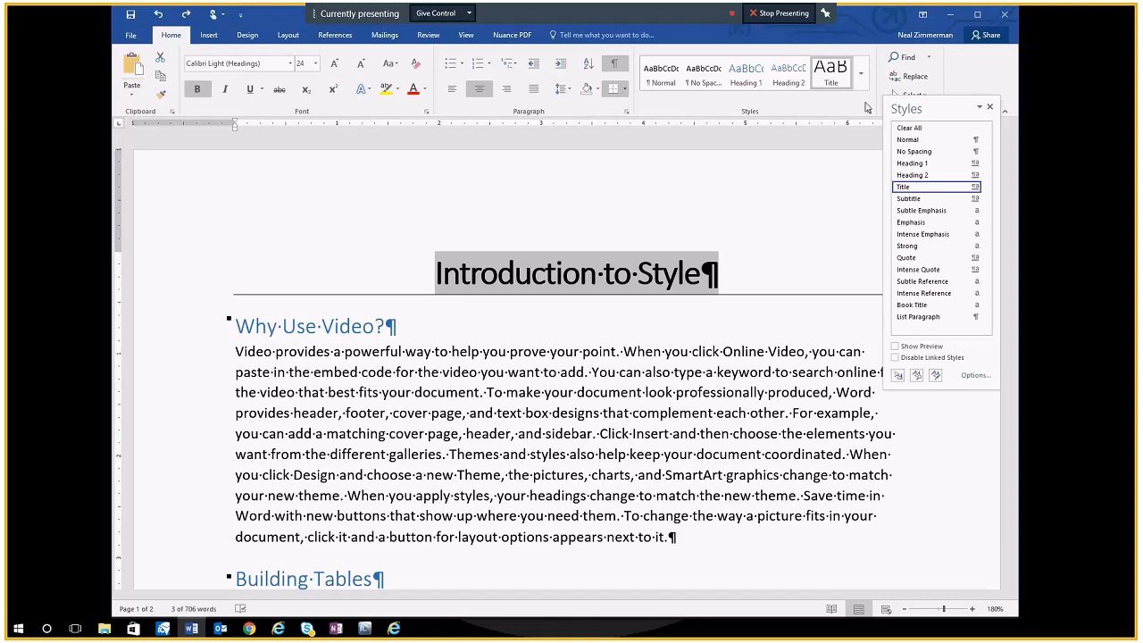
pyautogui.click(862, 86)
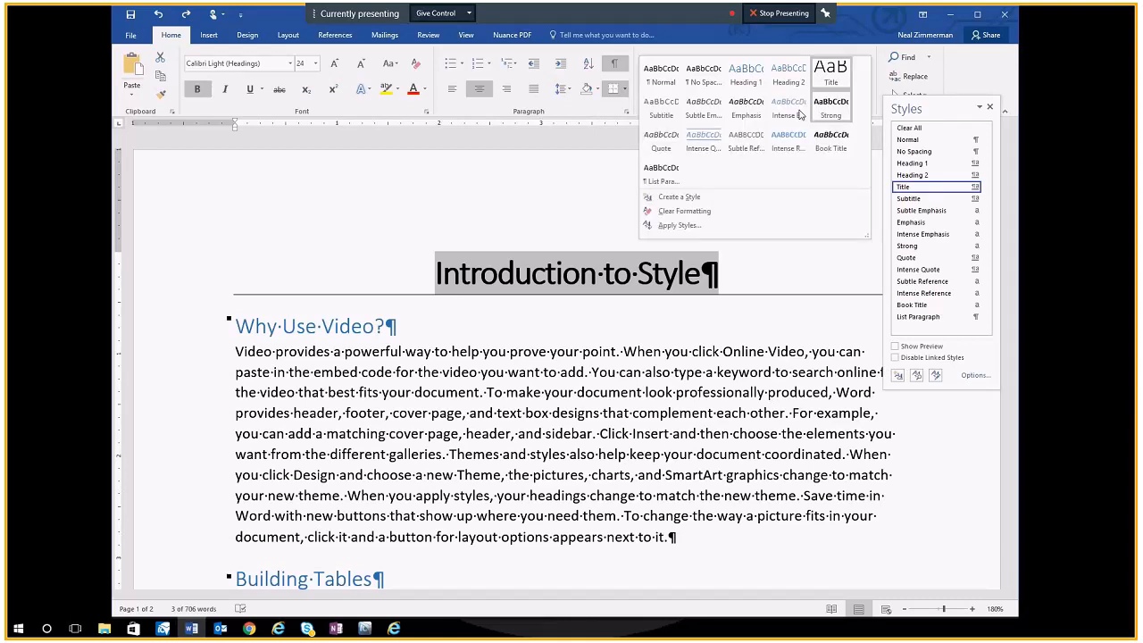
pyautogui.click(676, 197)
pyautogui.write('MyTitl')
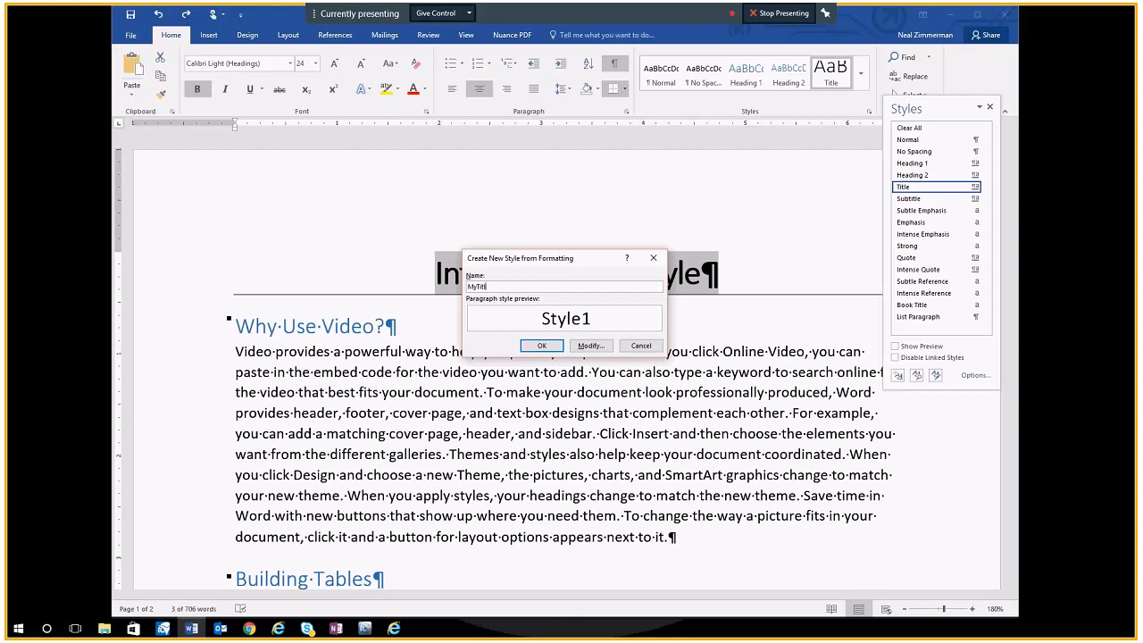
pyautogui.write('e')
pyautogui.press('Return')
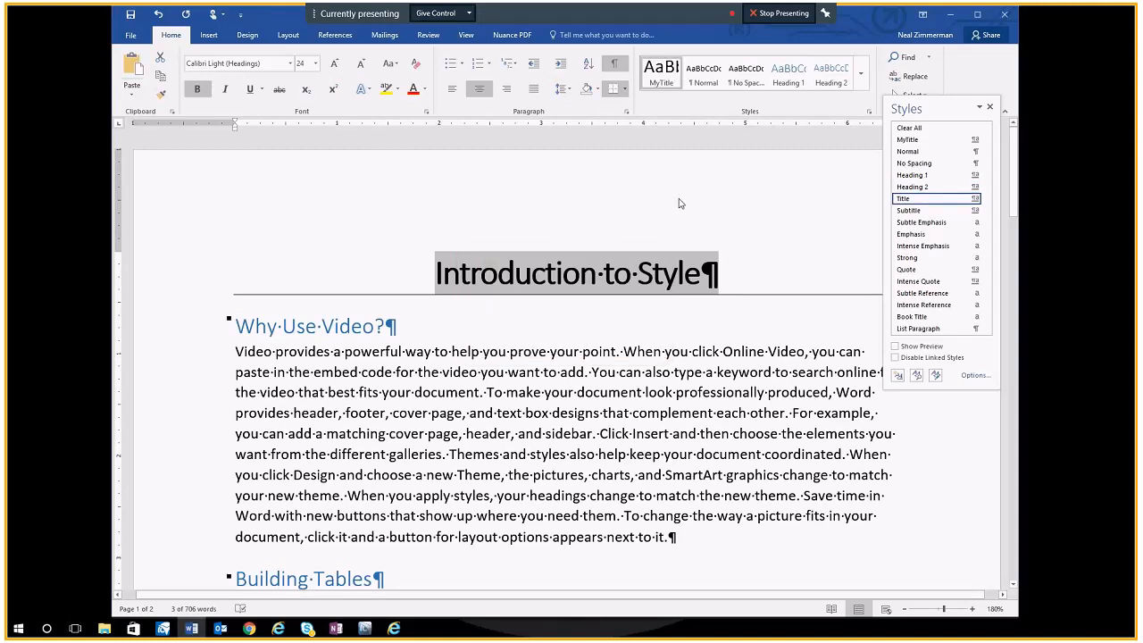
pyautogui.click(743, 394)
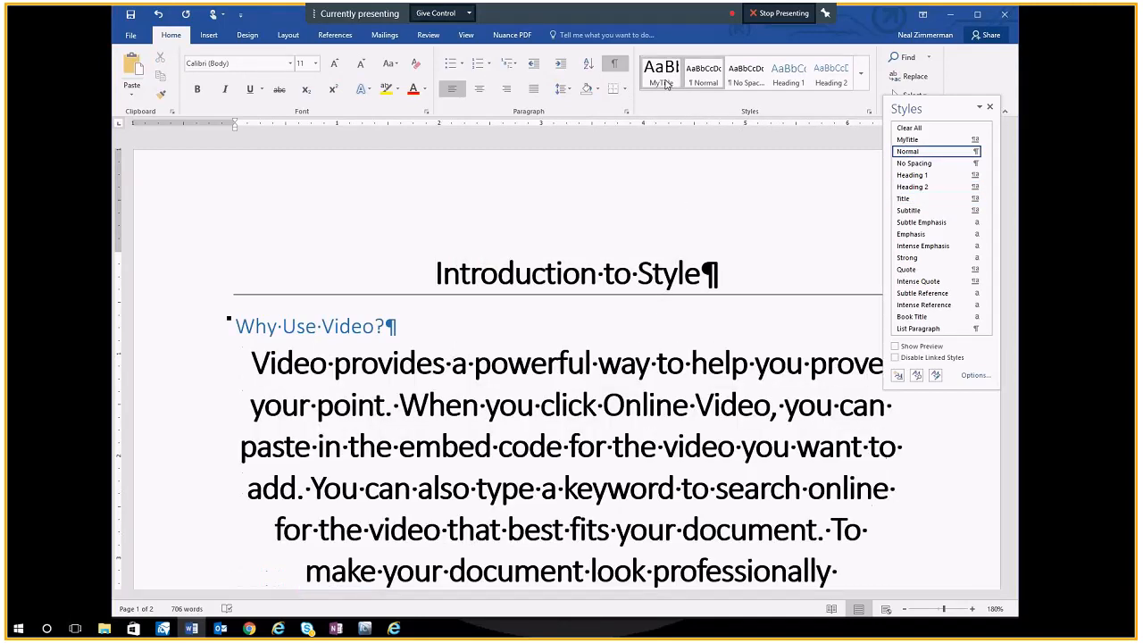
# - Try the Normal style on the title line, and reapply the MyTitle style to it
pyautogui.click(579, 274)
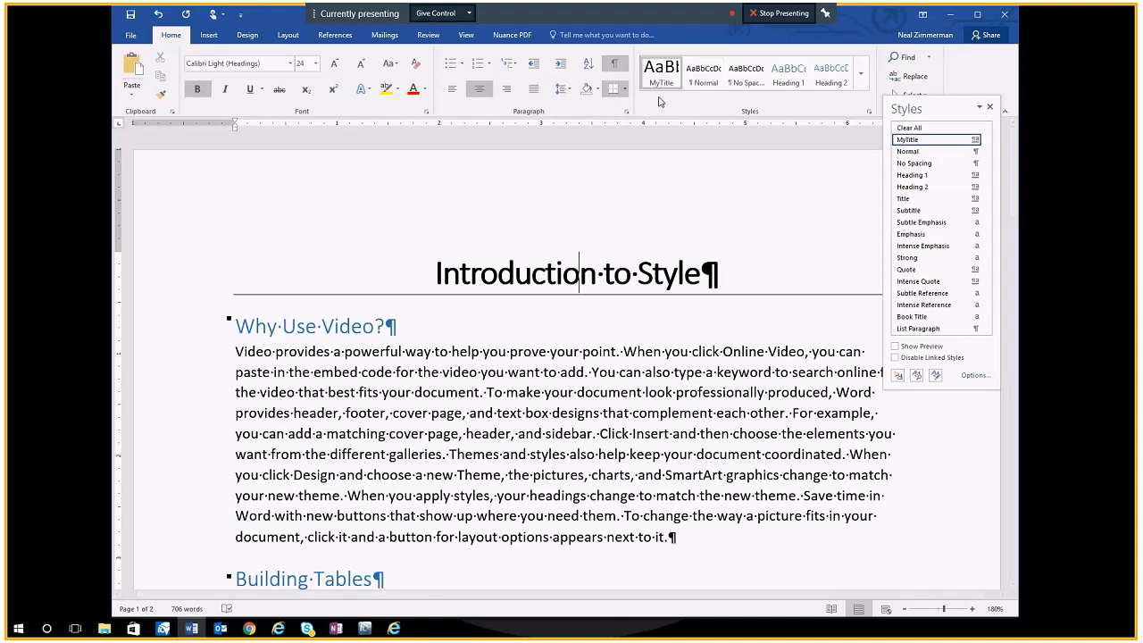
pyautogui.click(704, 72)
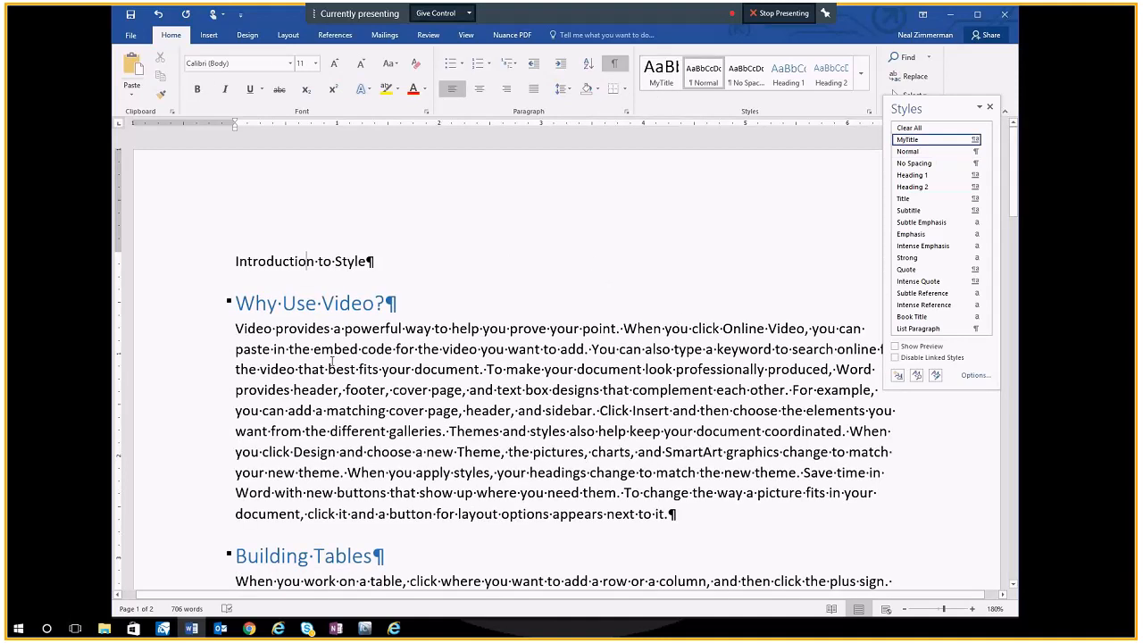
pyautogui.click(660, 84)
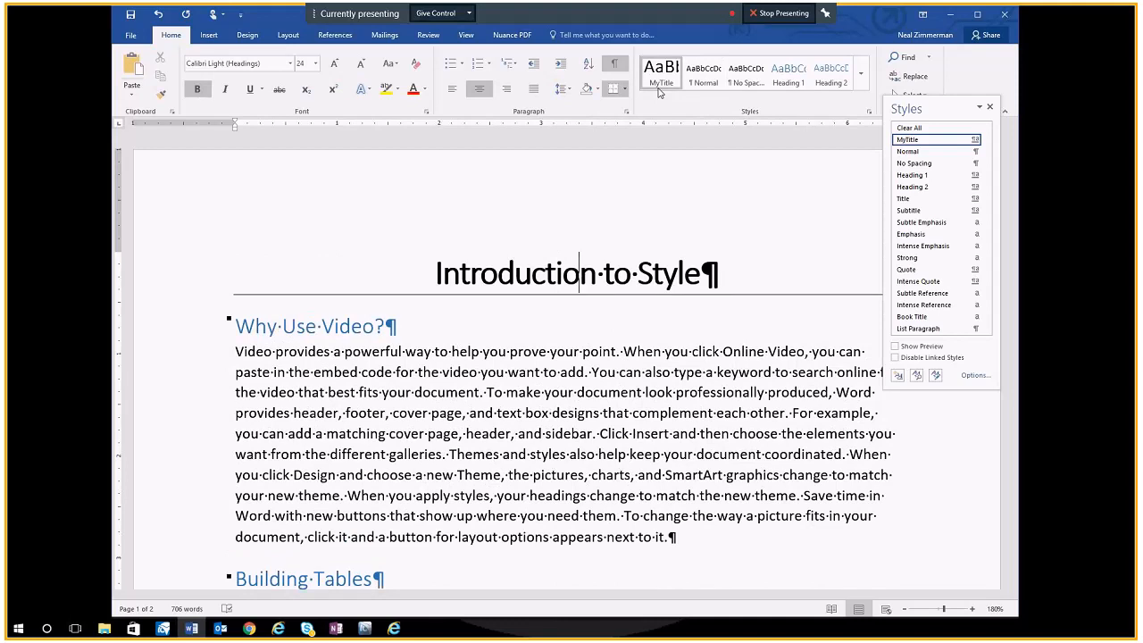
# - Change the "Why Use Video?" heading's font color to dark gray and make it italic
pyautogui.click(279, 327)
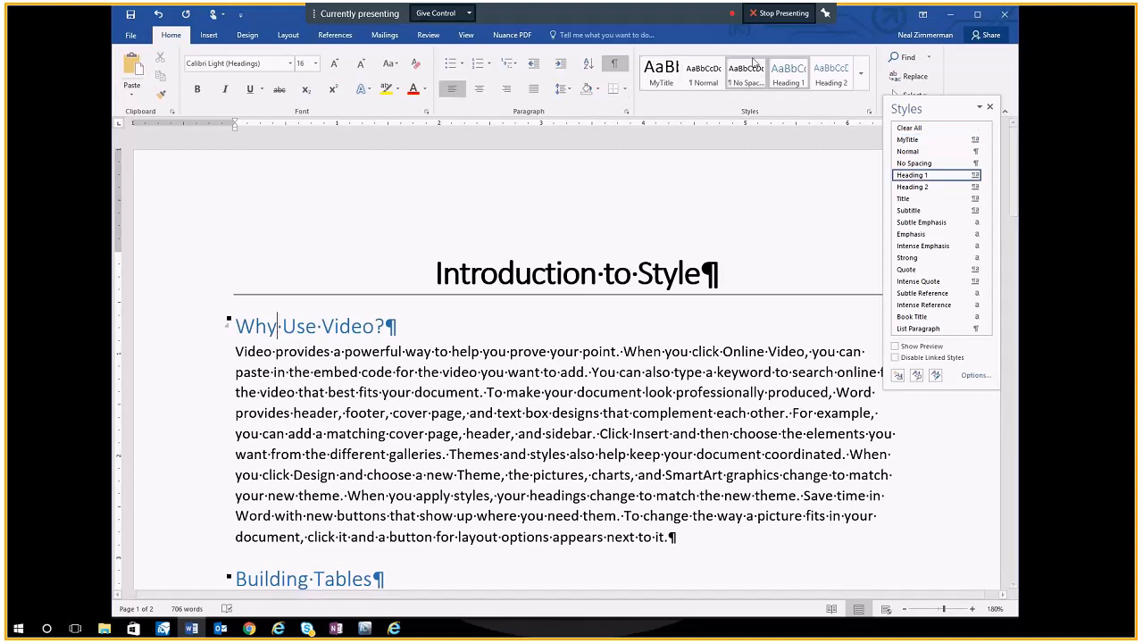
pyautogui.click(186, 330)
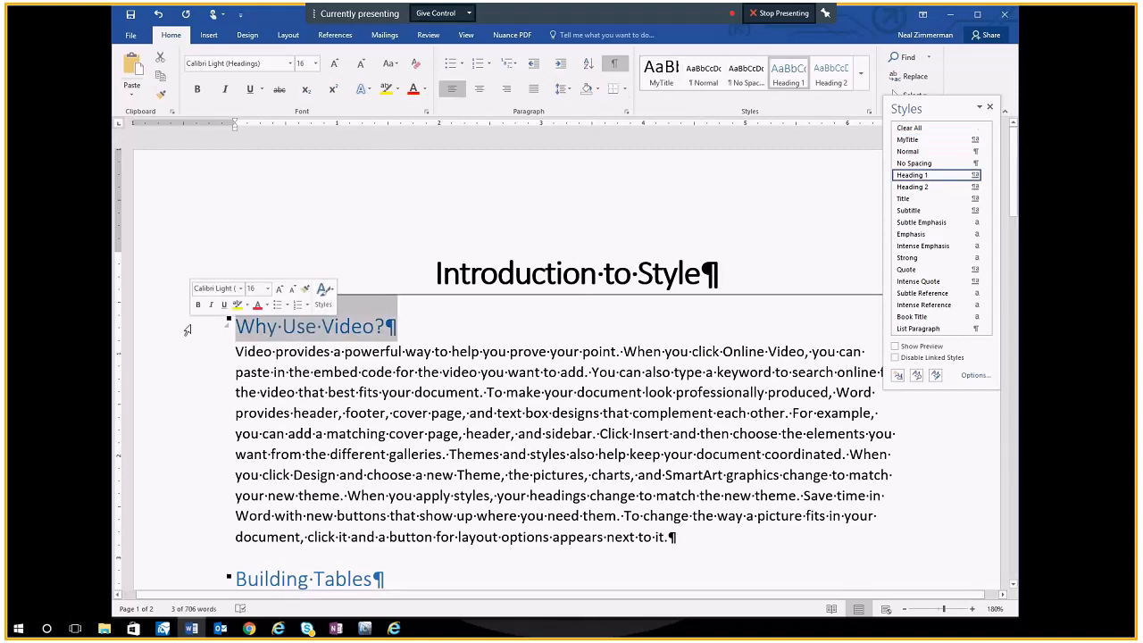
pyautogui.click(425, 88)
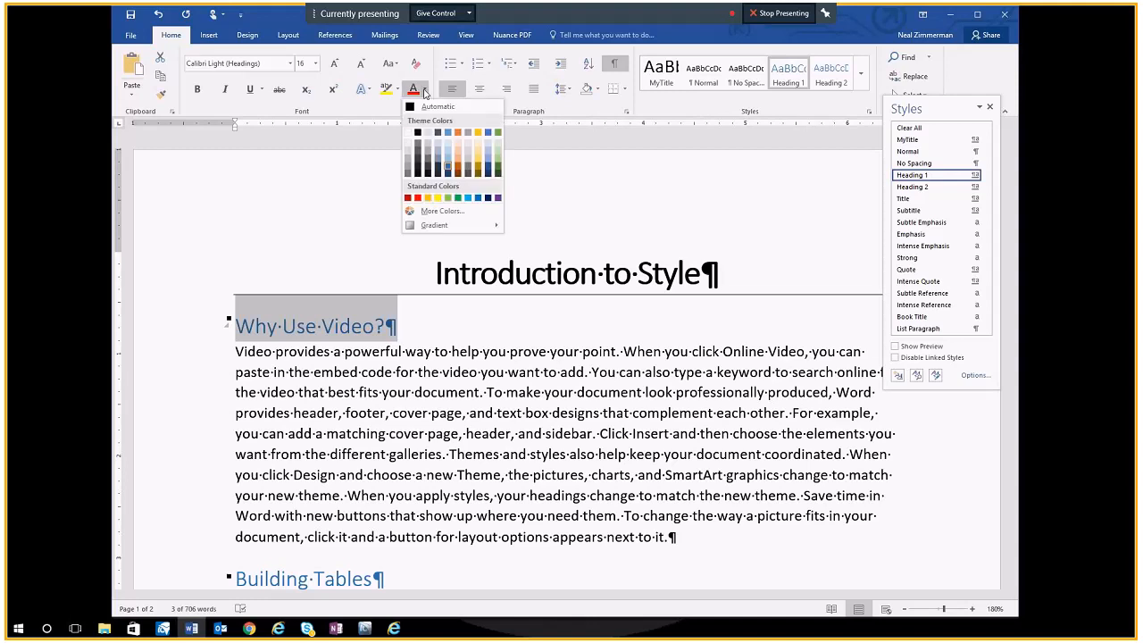
pyautogui.click(416, 154)
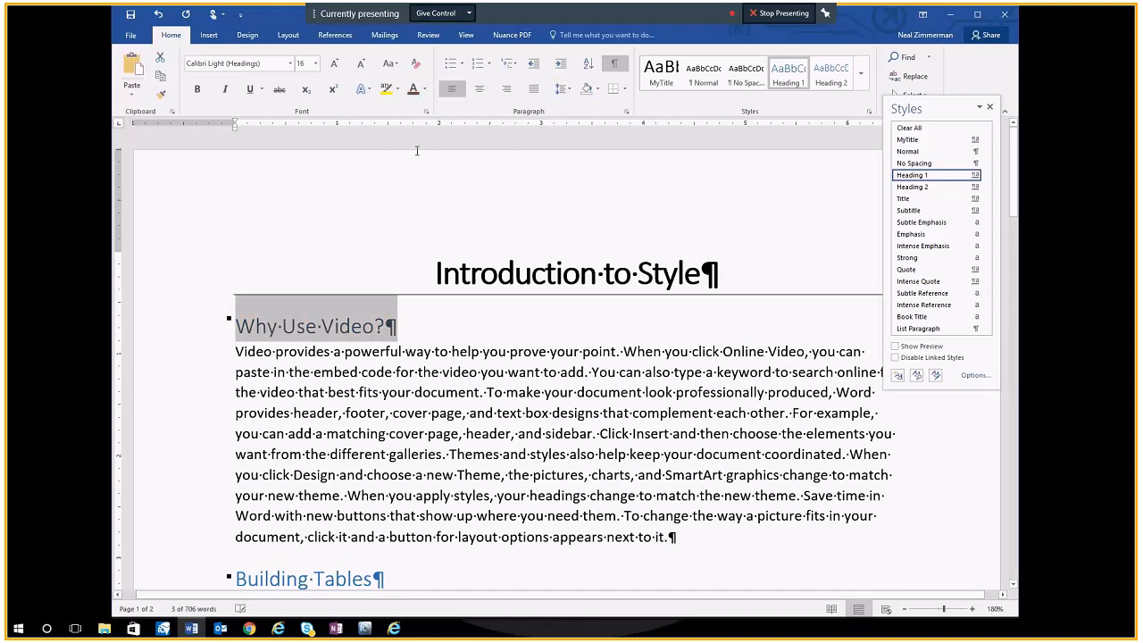
pyautogui.click(226, 89)
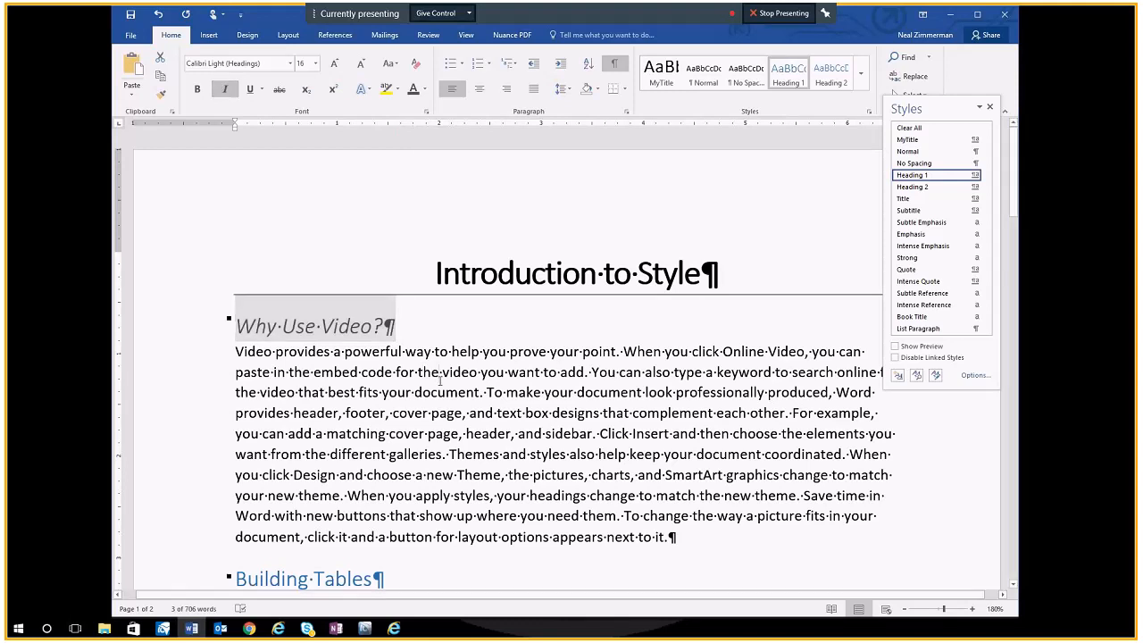
pyautogui.click(217, 332)
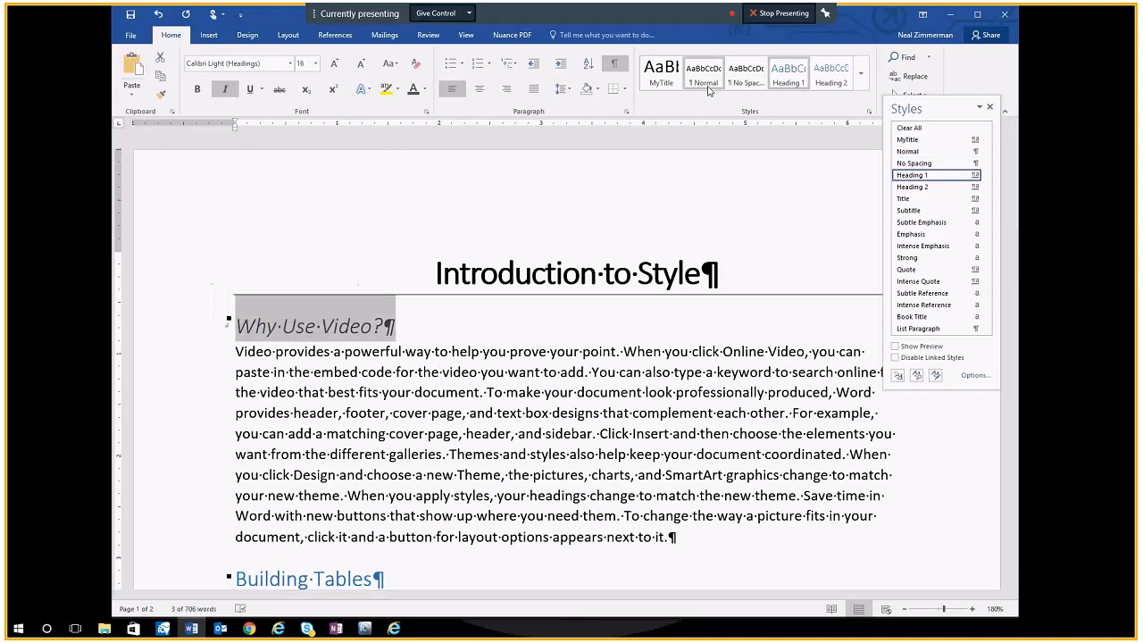
pyautogui.rightClick(789, 77)
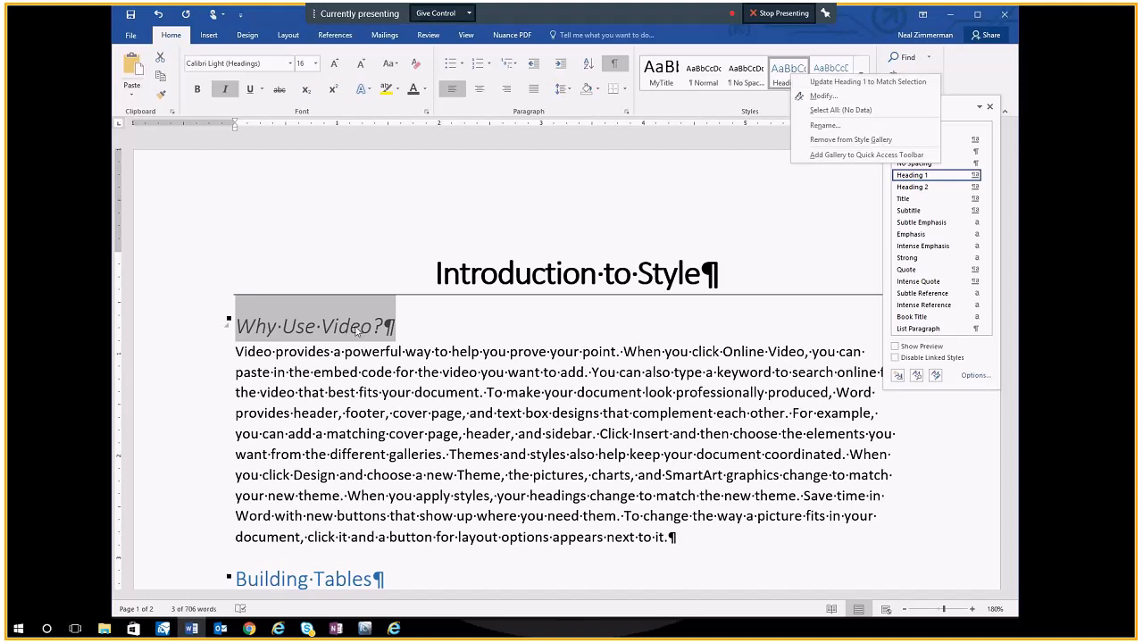
pyautogui.click(839, 44)
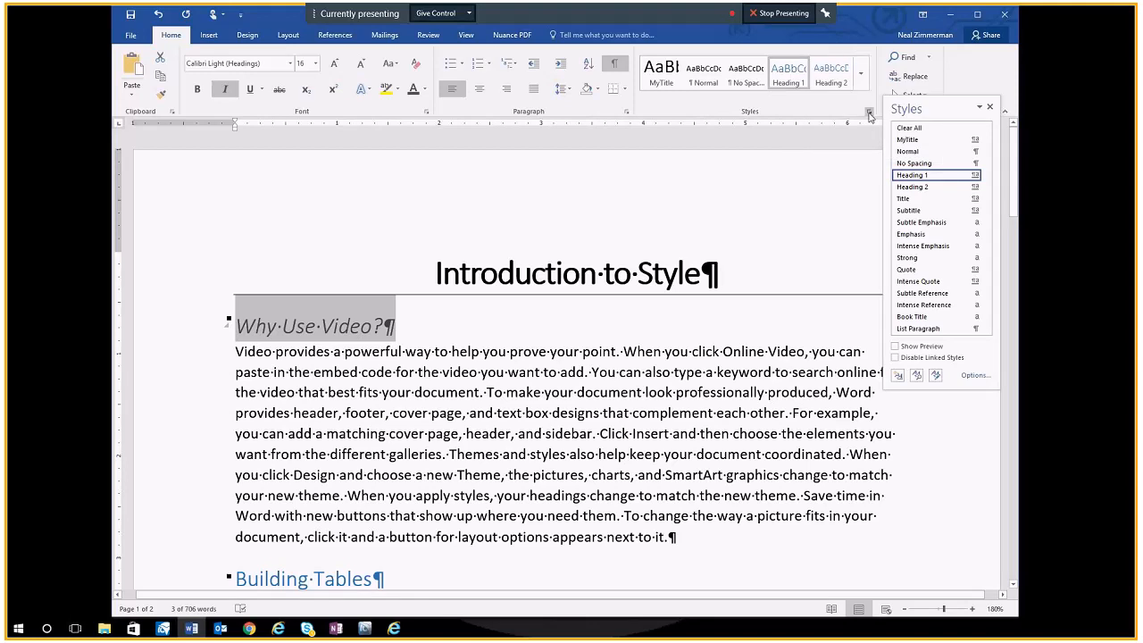
pyautogui.click(869, 116)
pyautogui.click(869, 116)
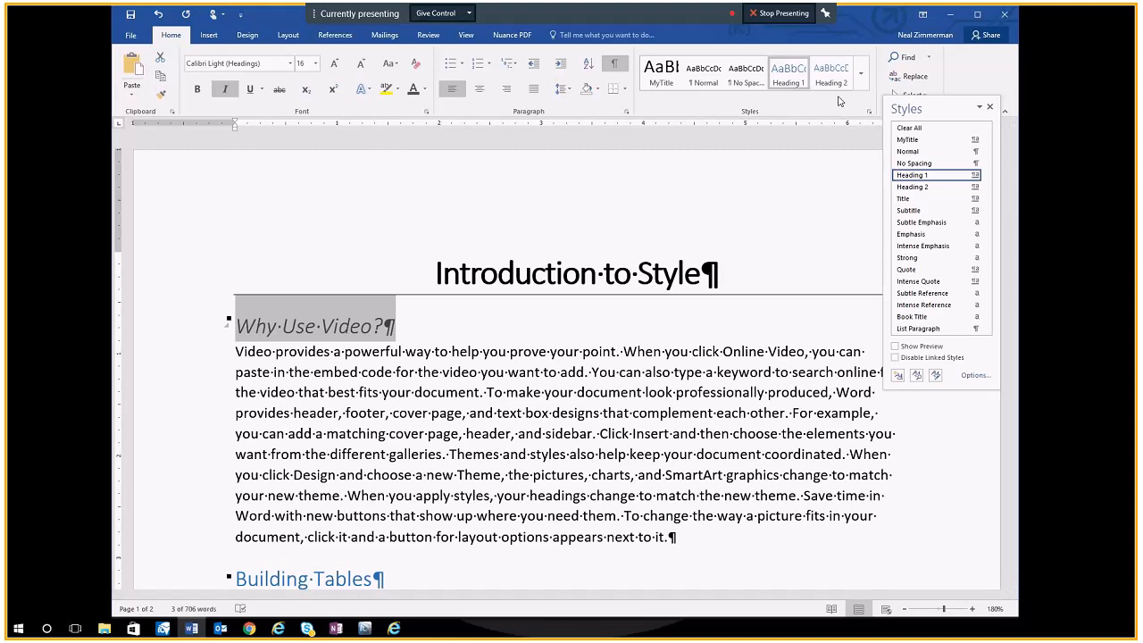
# - Create a new style named "MyHeading1" from the formatting of the "Why Use Video?" heading
pyautogui.click(869, 116)
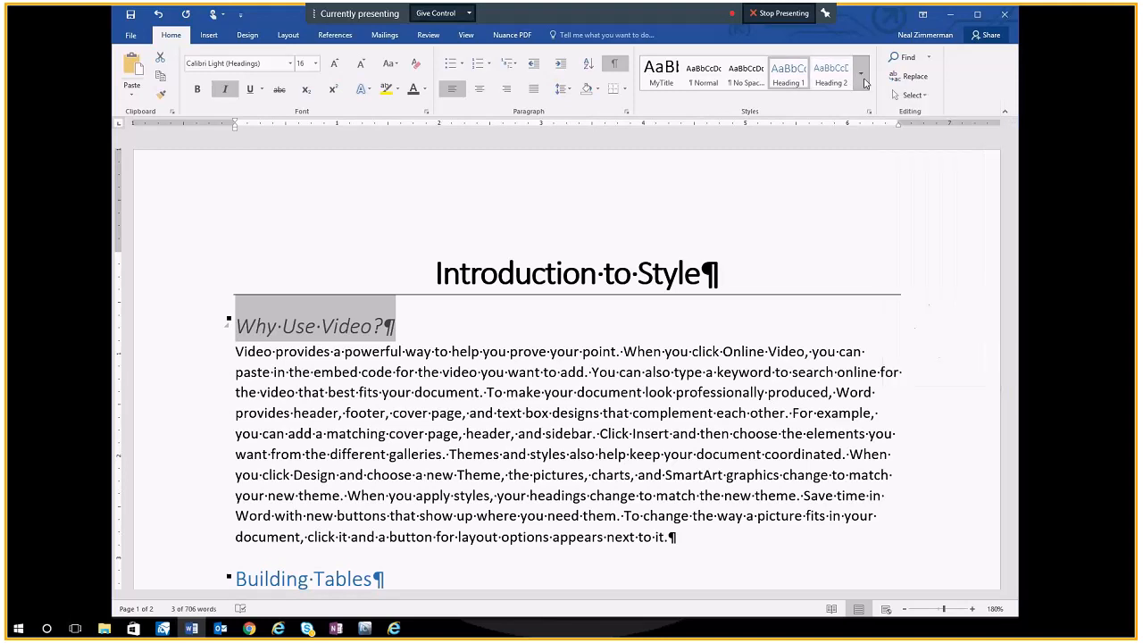
pyautogui.click(862, 81)
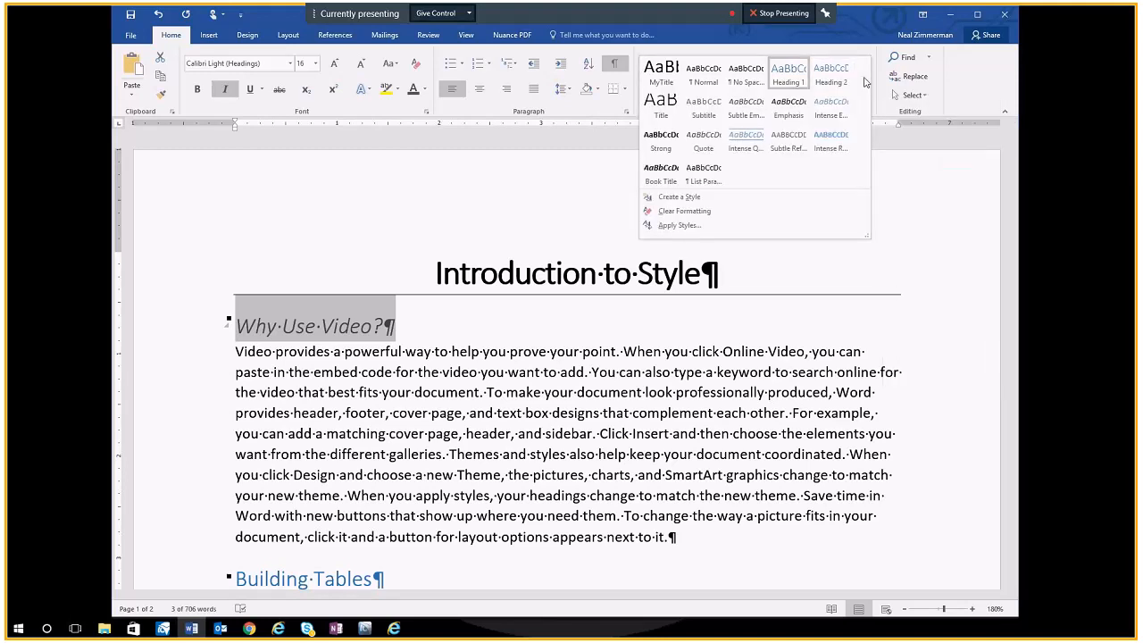
pyautogui.click(698, 197)
pyautogui.write('MyHeading1')
pyautogui.press('Return')
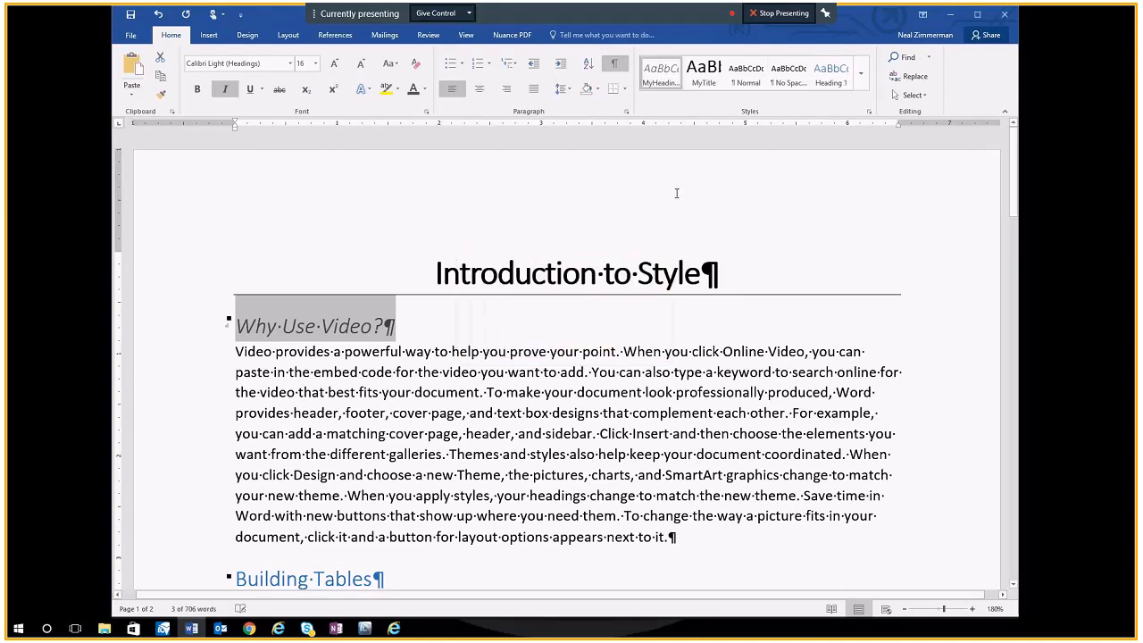
# - Apply the MyHeading1 style to the "Building Tables" and "Themes" headings
pyautogui.click(464, 477)
pyautogui.scroll(-3, 464, 478)
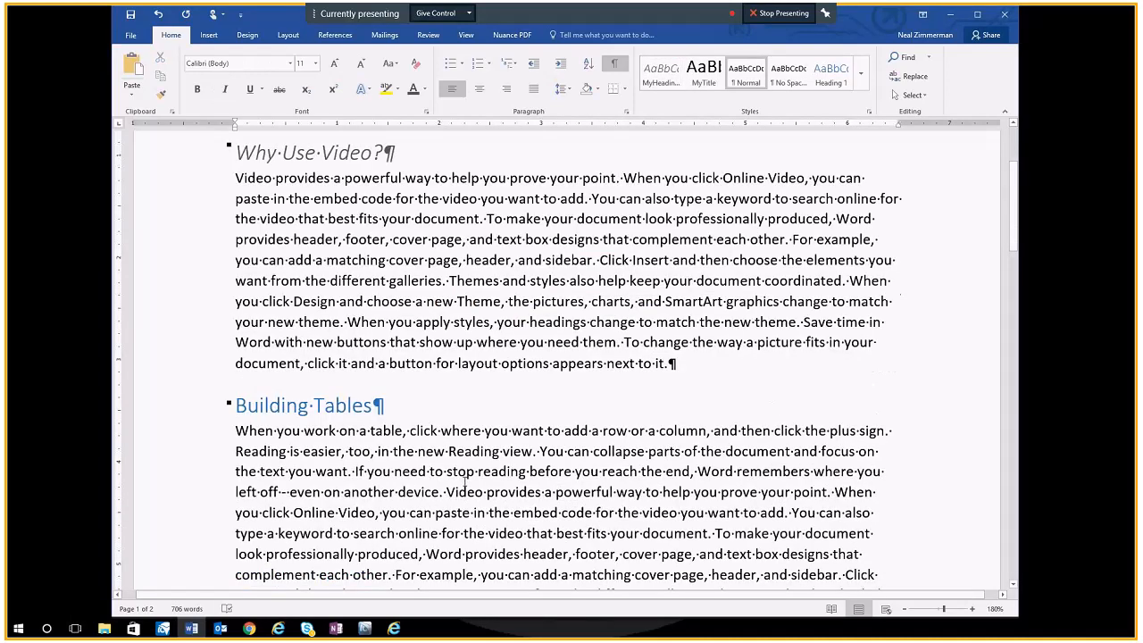
pyautogui.scroll(-1, 465, 482)
pyautogui.click(193, 382)
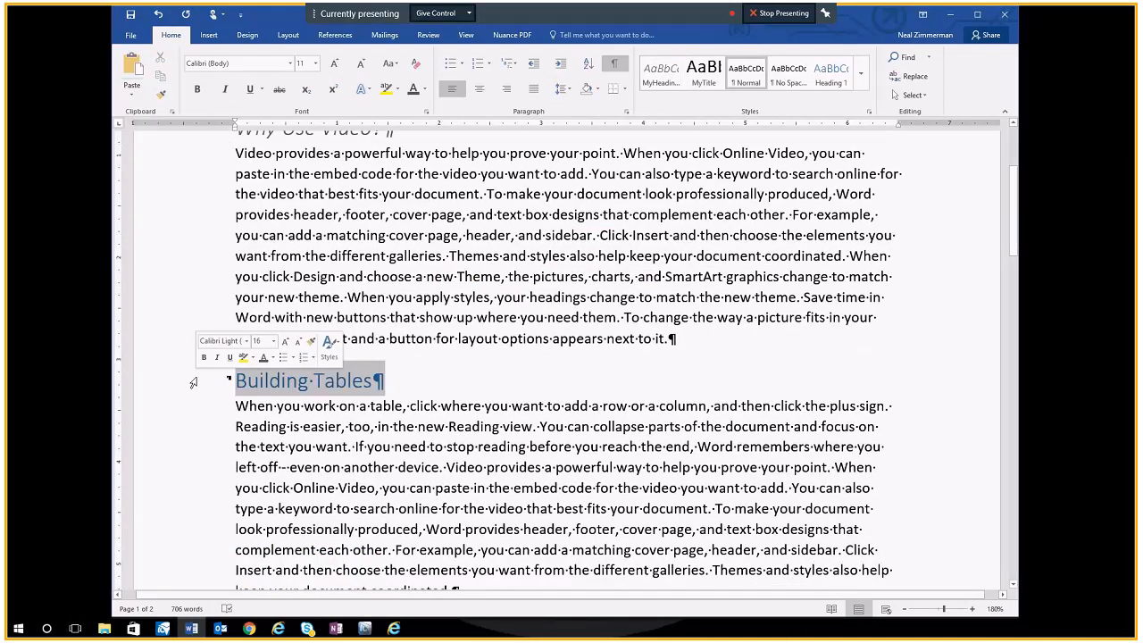
pyautogui.click(661, 71)
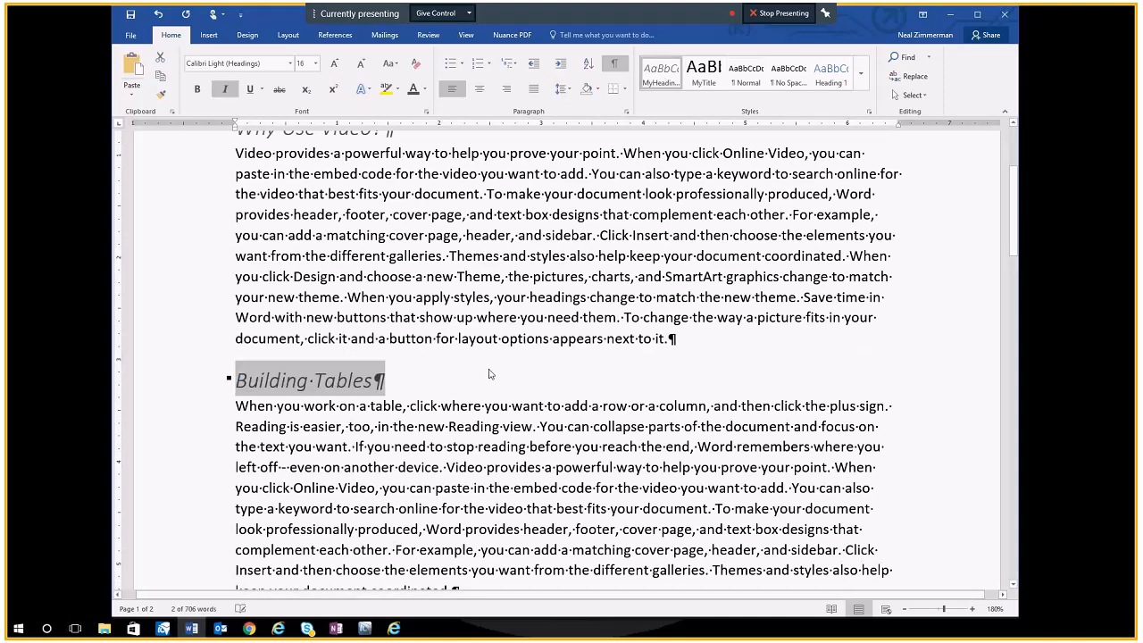
pyautogui.scroll(-4, 490, 374)
pyautogui.click(193, 385)
pyautogui.click(673, 82)
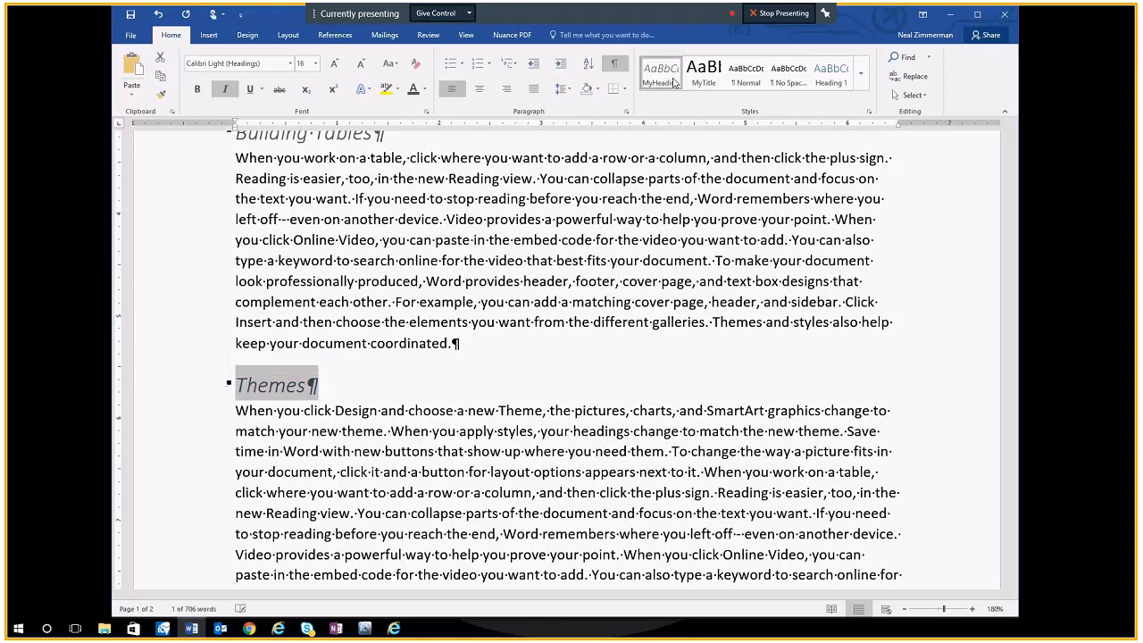
pyautogui.click(679, 213)
# - Format the word "Video" at the start of the first body paragraph as red, bold, underlined and 12 pt
pyautogui.scroll(3, 678, 213)
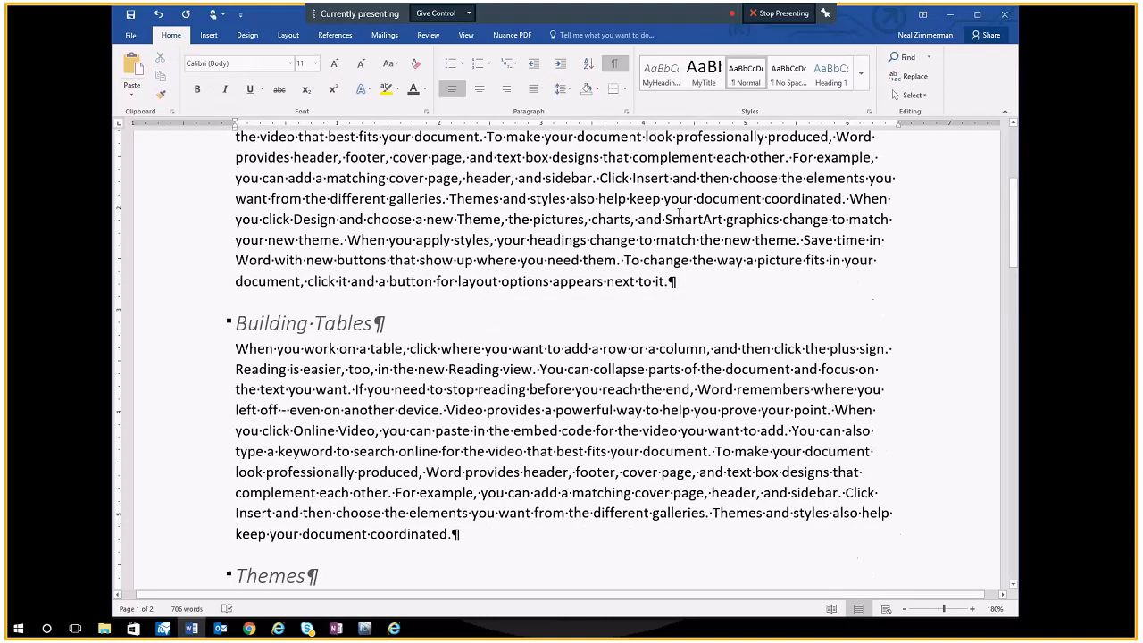
pyautogui.scroll(4, 679, 214)
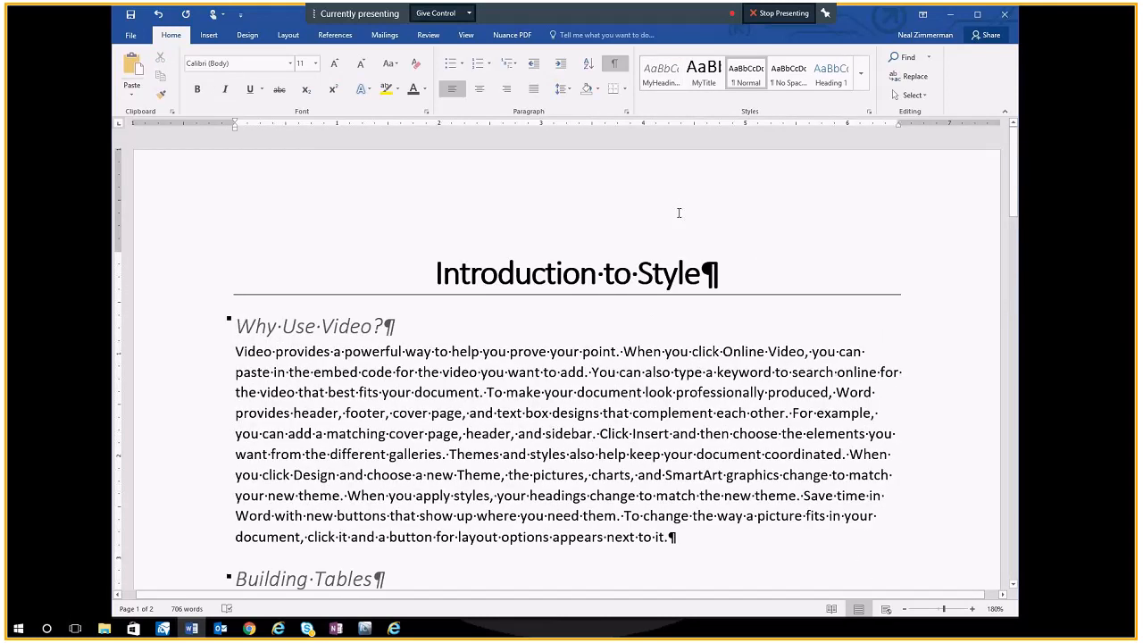
pyautogui.click(236, 351)
pyautogui.moveTo(251, 352)
pyautogui.mouseDown()
pyautogui.moveTo(314, 354)
pyautogui.moveTo(272, 351)
pyautogui.mouseUp()
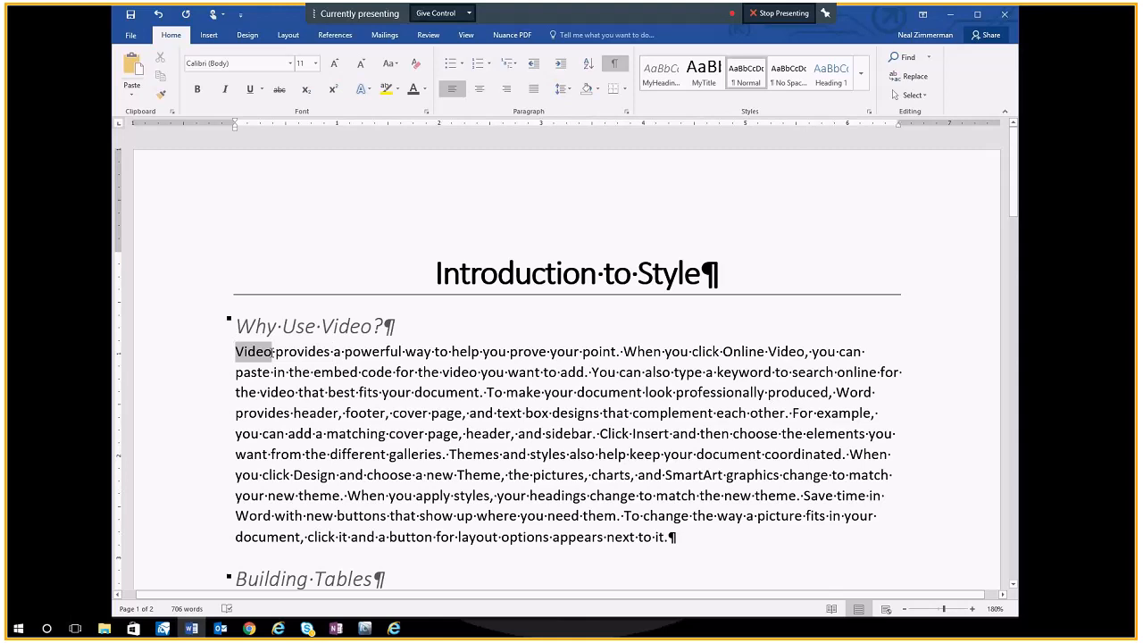
pyautogui.click(425, 90)
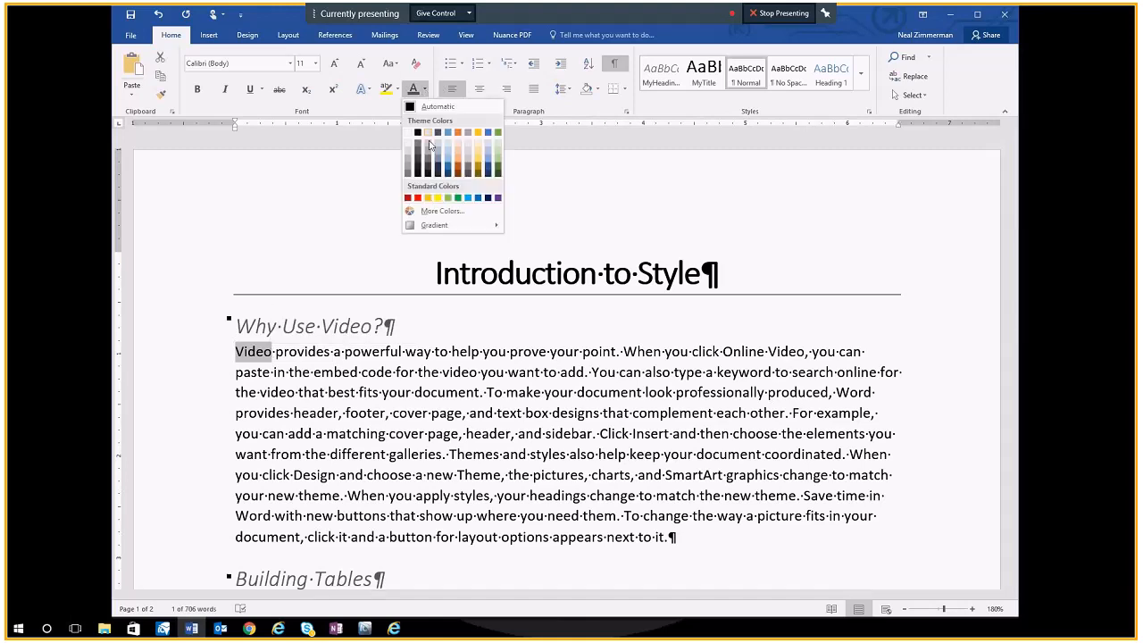
pyautogui.click(417, 197)
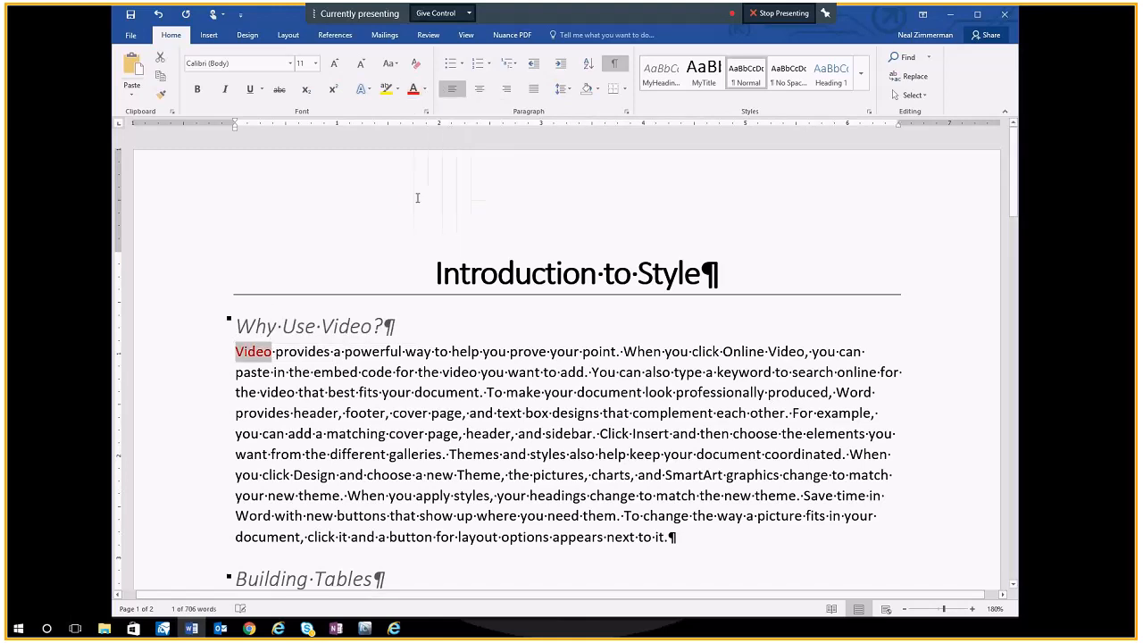
pyautogui.click(197, 89)
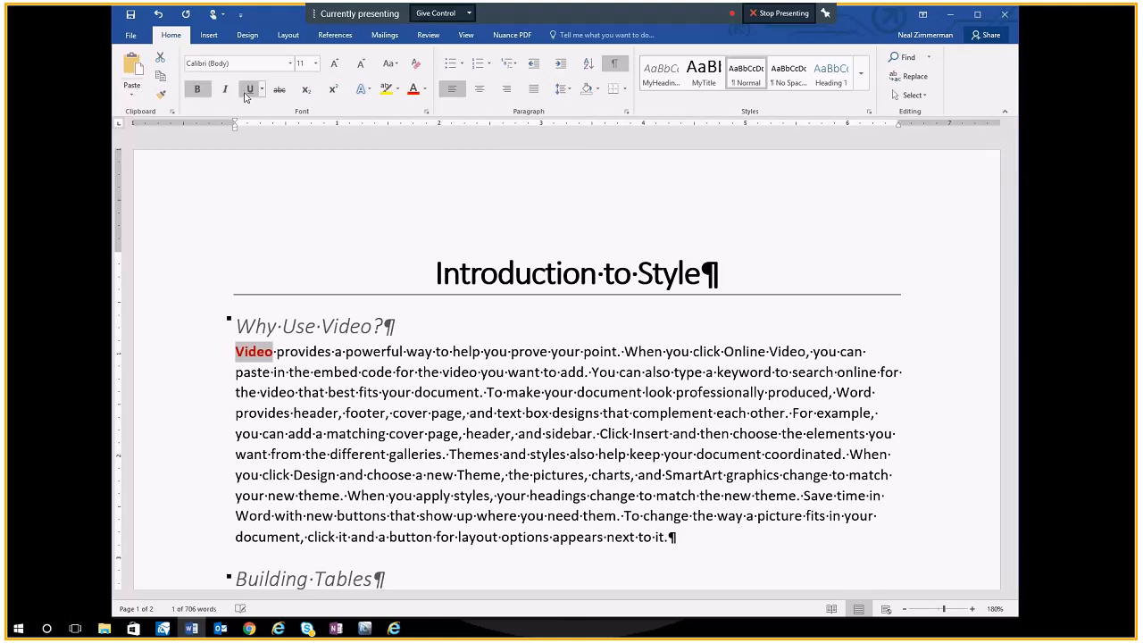
pyautogui.click(249, 89)
pyautogui.click(334, 64)
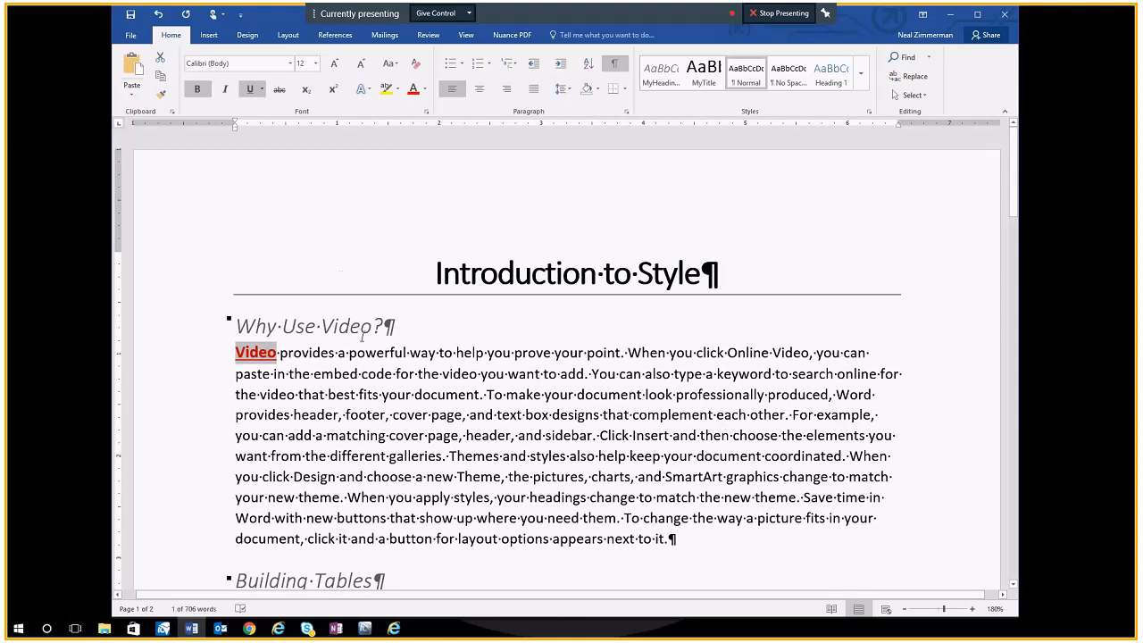
# - Create a new style named "MyEmphasis" from the formatting of the red, underlined word "Video"
pyautogui.click(869, 112)
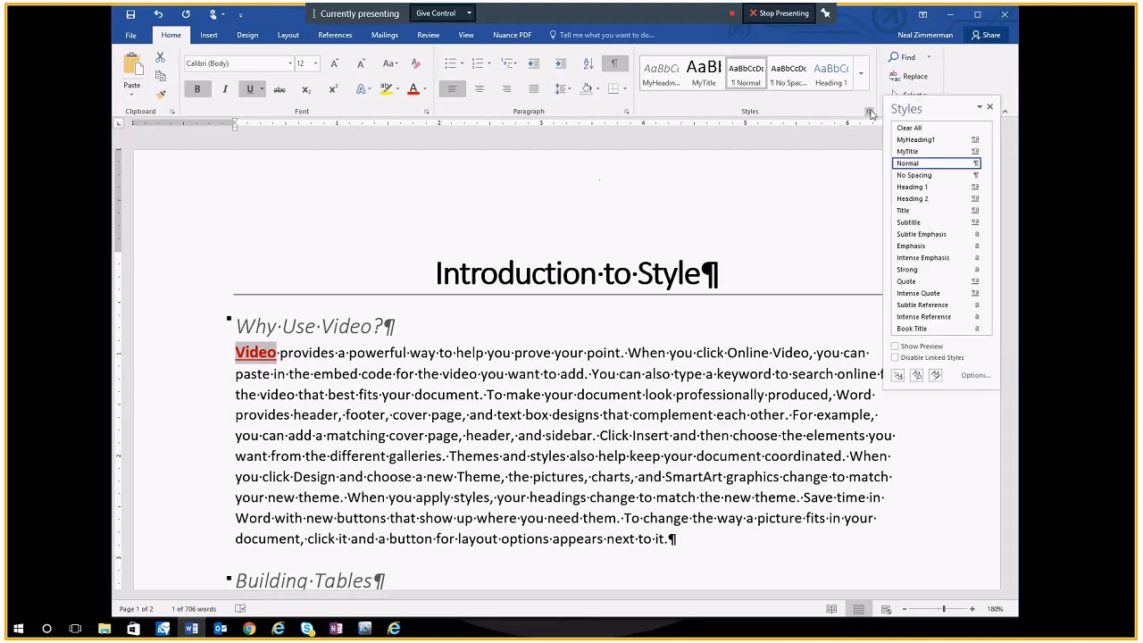
pyautogui.click(860, 74)
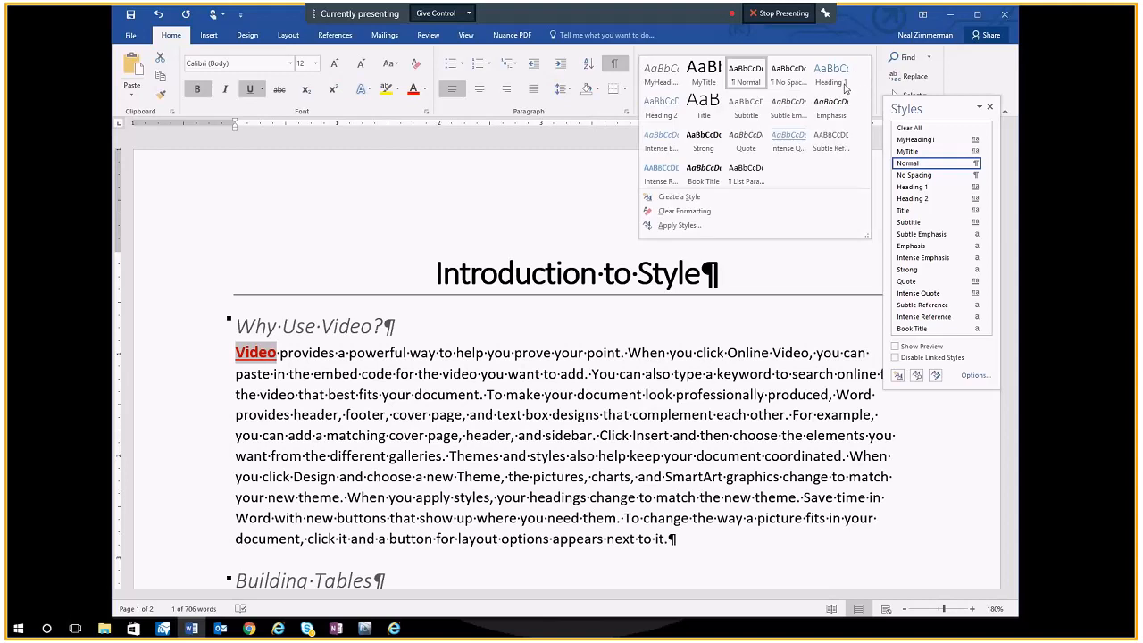
pyautogui.click(677, 200)
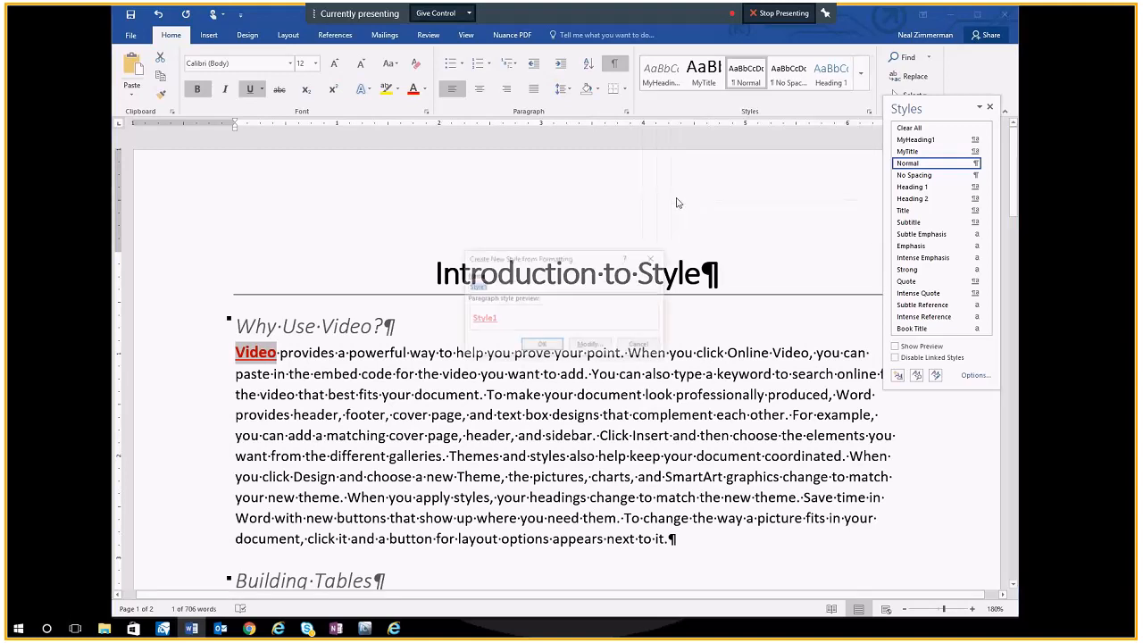
pyautogui.write('Emphasis')
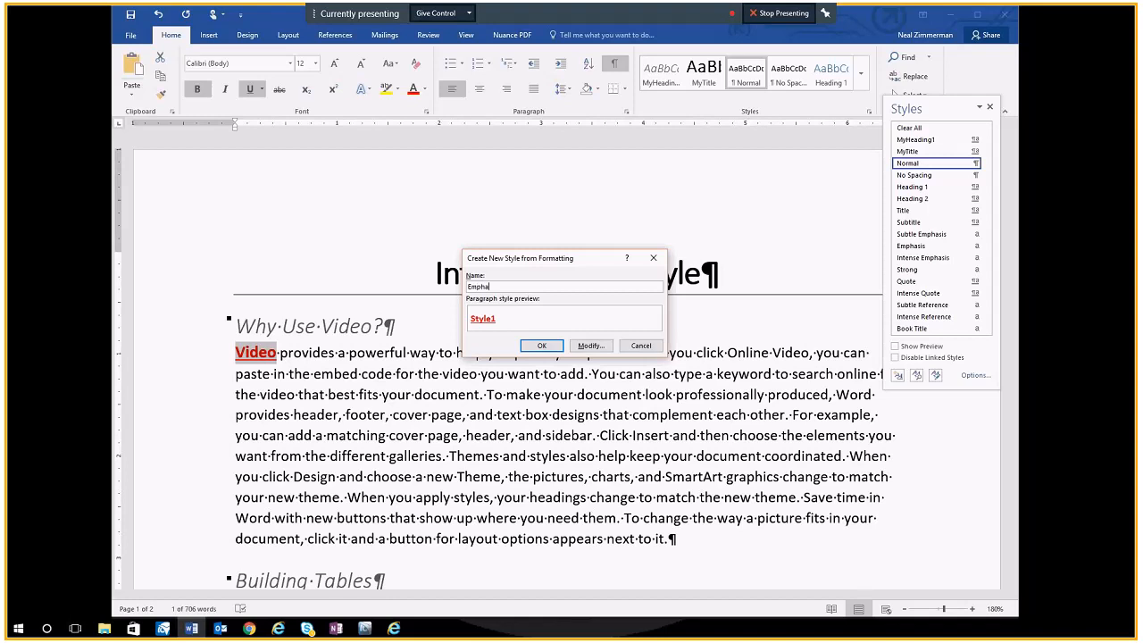
pyautogui.click(468, 286)
pyautogui.write('My')
pyautogui.click(542, 346)
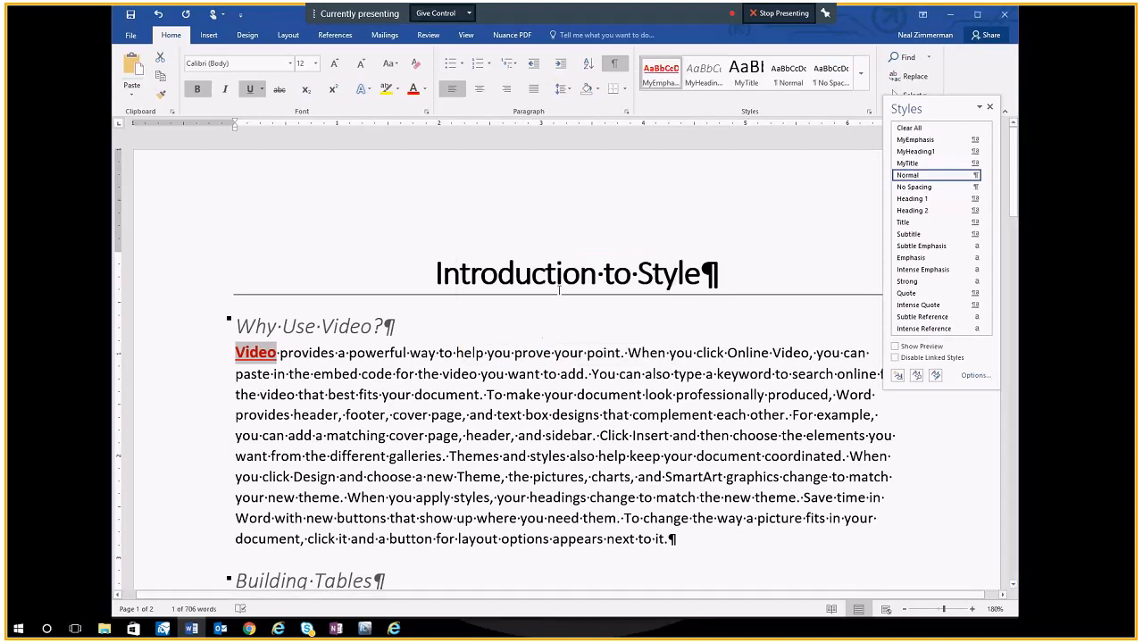
# - Apply the MyEmphasis style to the words "make", "box" and "Click" in the first body paragraph together
pyautogui.doubleClick(524, 394)
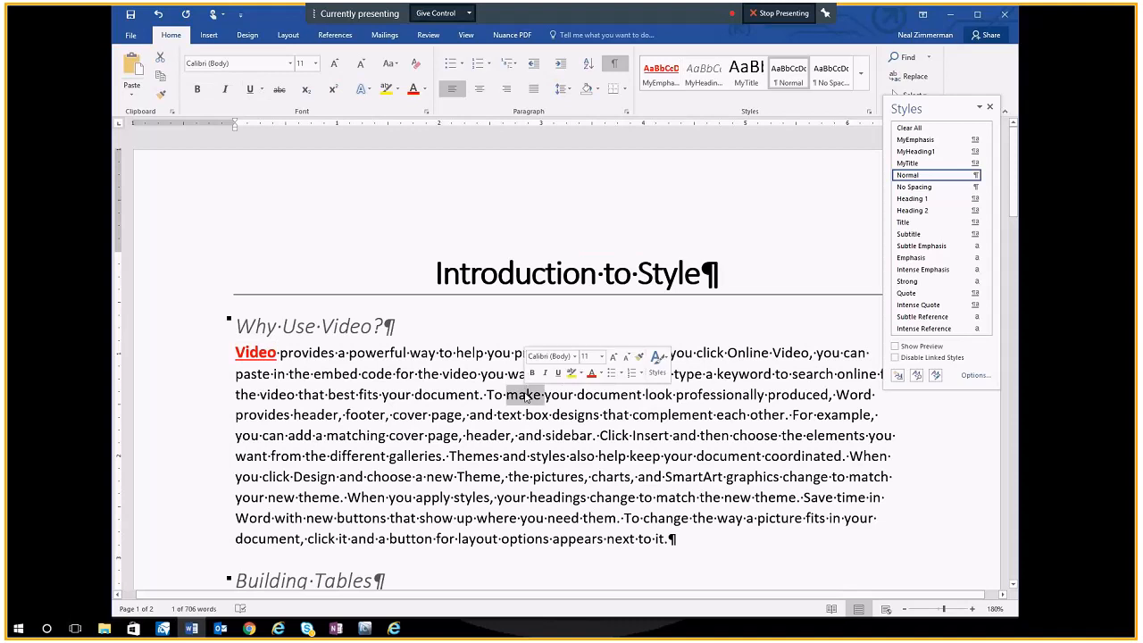
pyautogui.keyDown('ctrl'); pyautogui.doubleClick(537, 414); pyautogui.keyUp('ctrl')
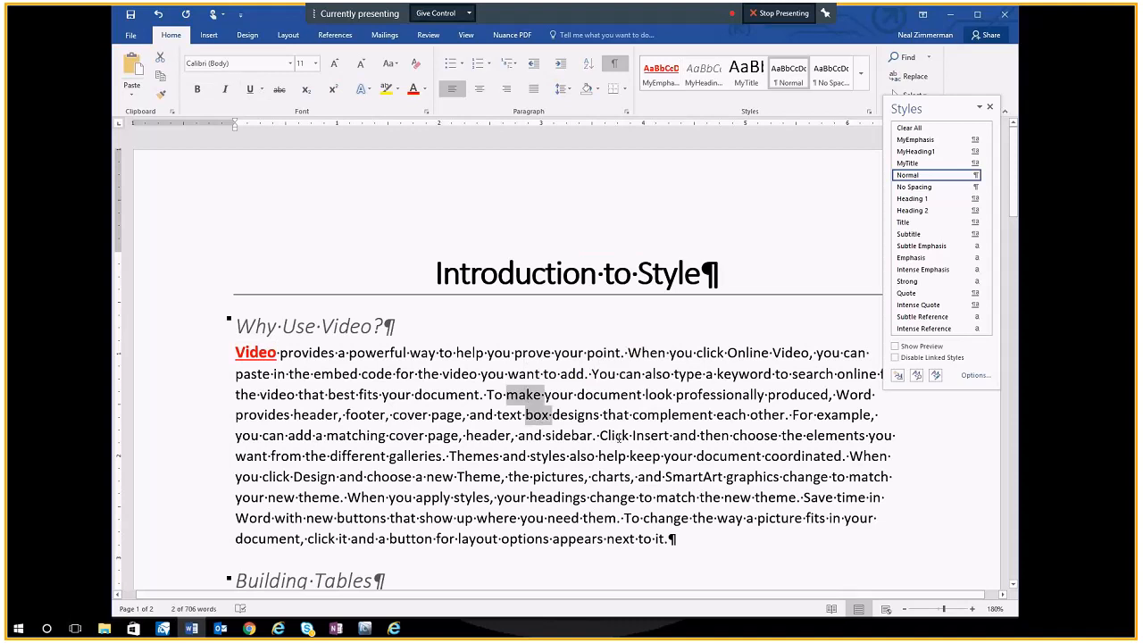
pyautogui.keyDown('ctrl'); pyautogui.doubleClick(615, 435); pyautogui.keyUp('ctrl')
pyautogui.click(659, 74)
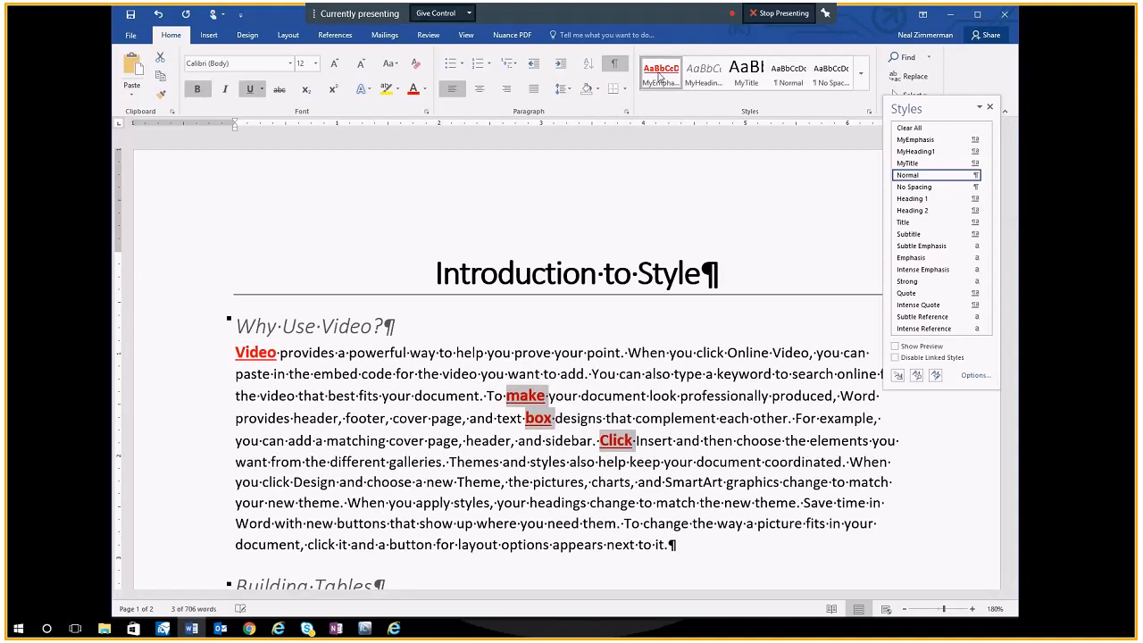
pyautogui.click(713, 374)
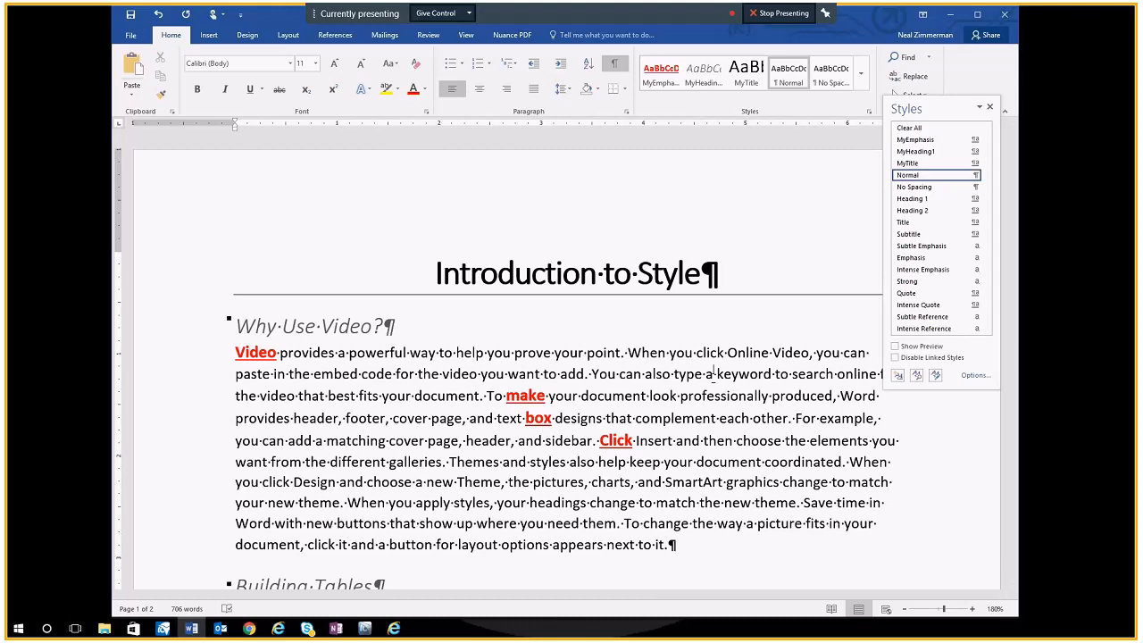
pyautogui.click(784, 13)
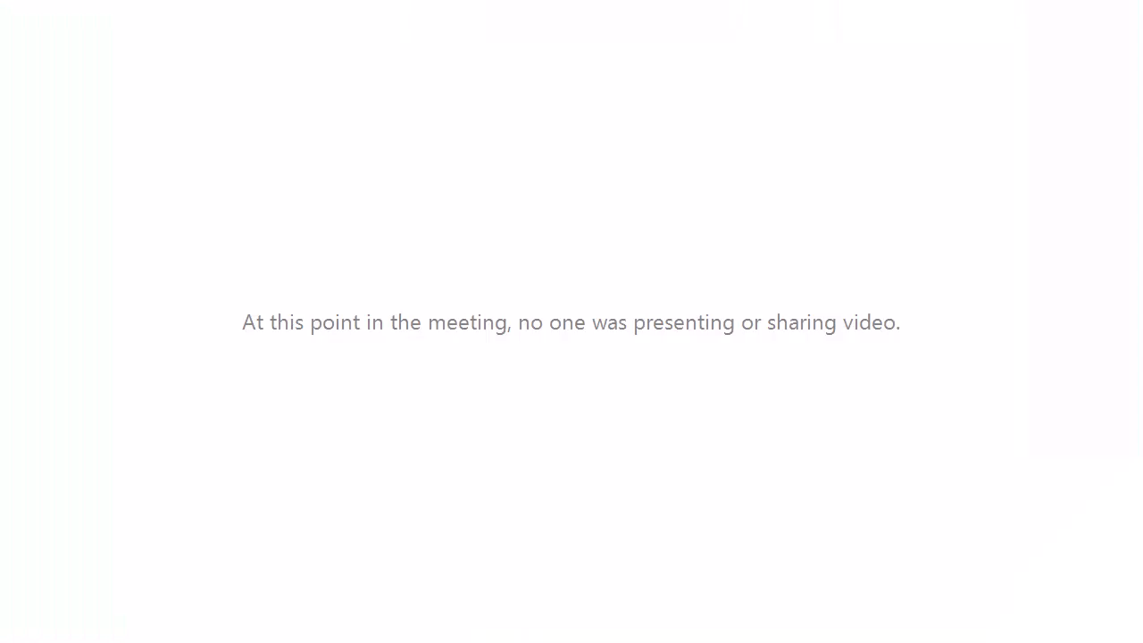